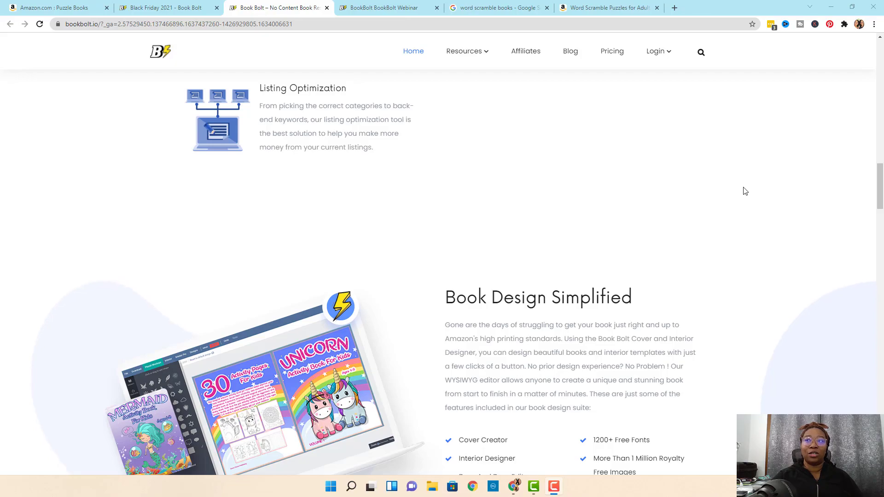
# Step: Review the book design features and the puzzle and interior creation tools on the Book Bolt home page
pyautogui.scroll(-6, 745, 191)
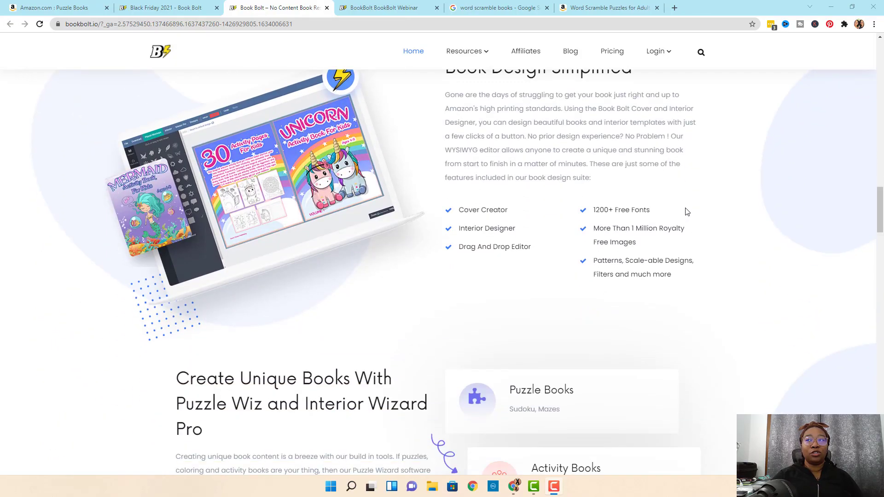
pyautogui.scroll(-5, 725, 260)
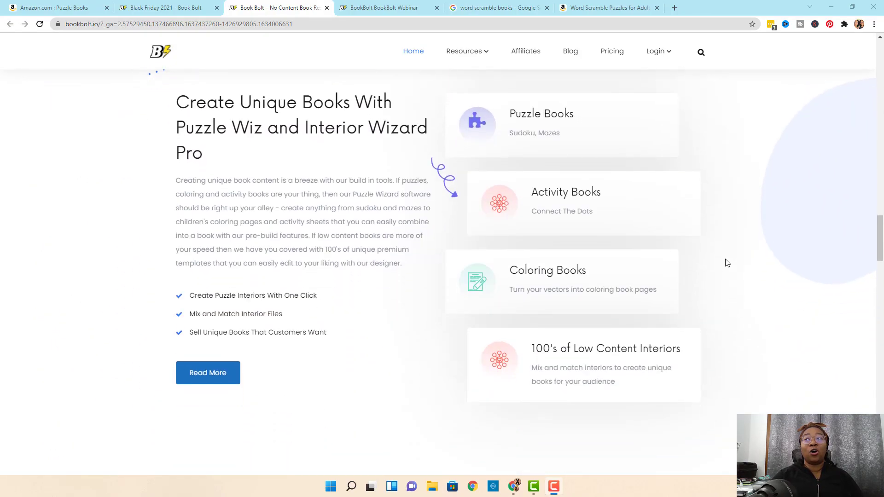
pyautogui.scroll(-1, 725, 244)
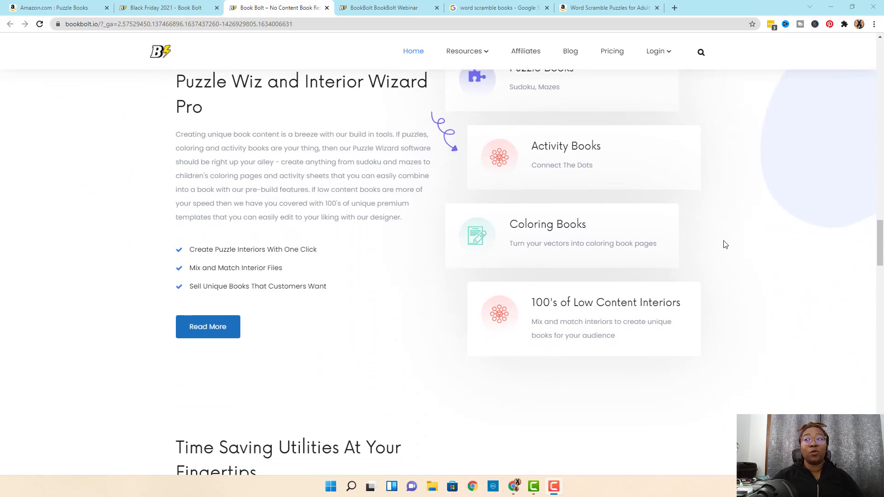
pyautogui.scroll(2, 725, 244)
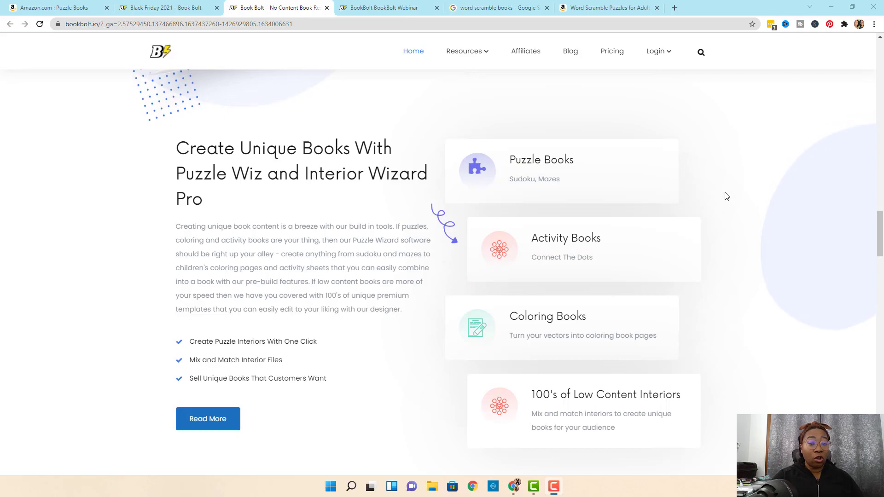
# Step: Go from the Book Bolt members area to PuzzleWiz and open its Word Scramble generator
pyautogui.hotkey('ctrl', 'Tab')
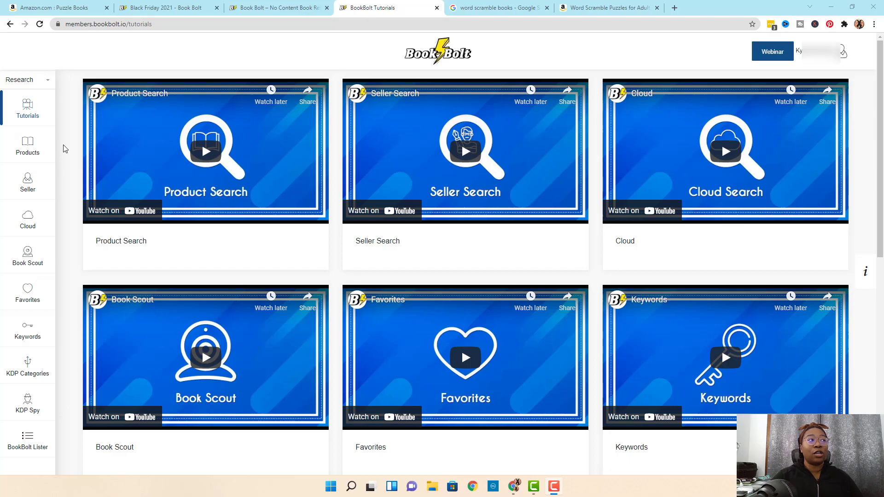
pyautogui.click(773, 54)
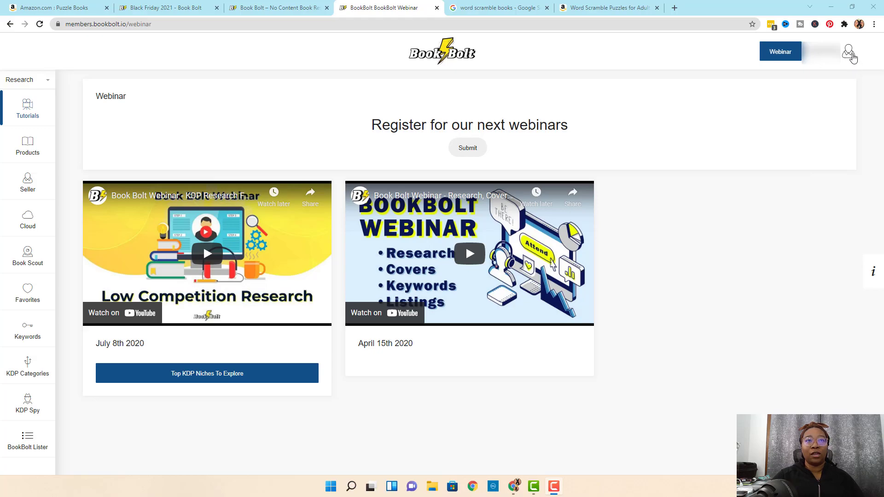
pyautogui.click(849, 53)
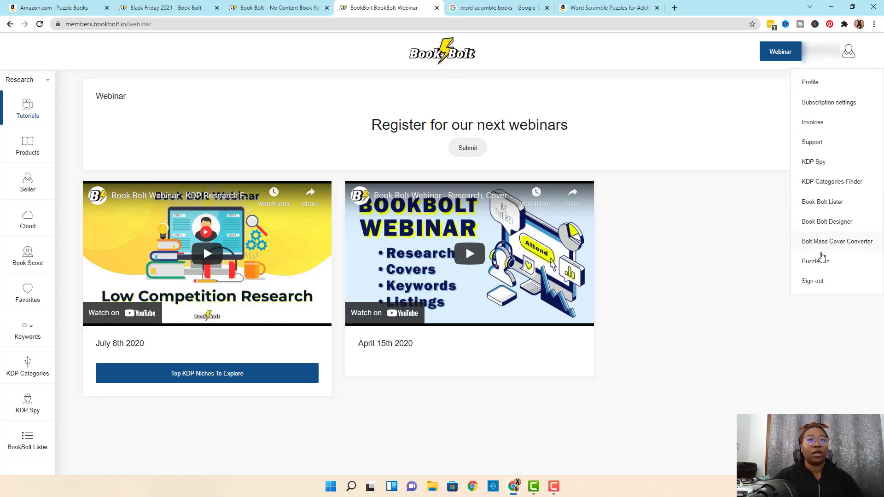
pyautogui.click(822, 262)
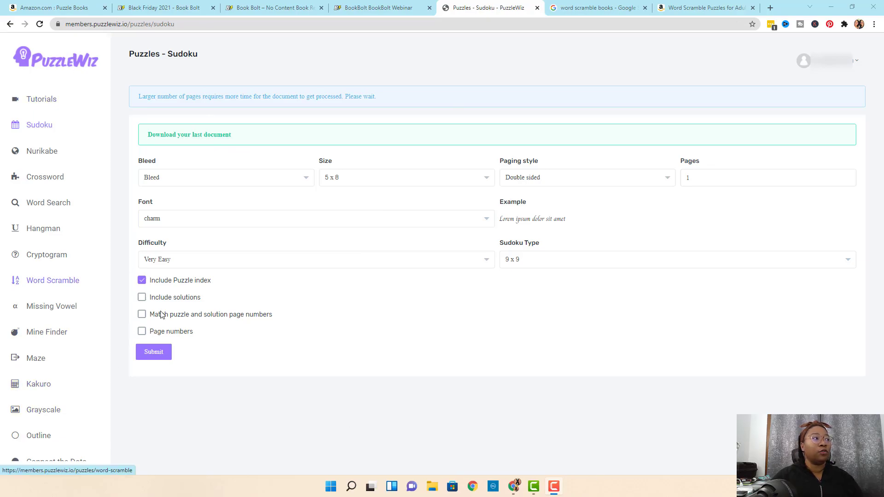
pyautogui.click(53, 282)
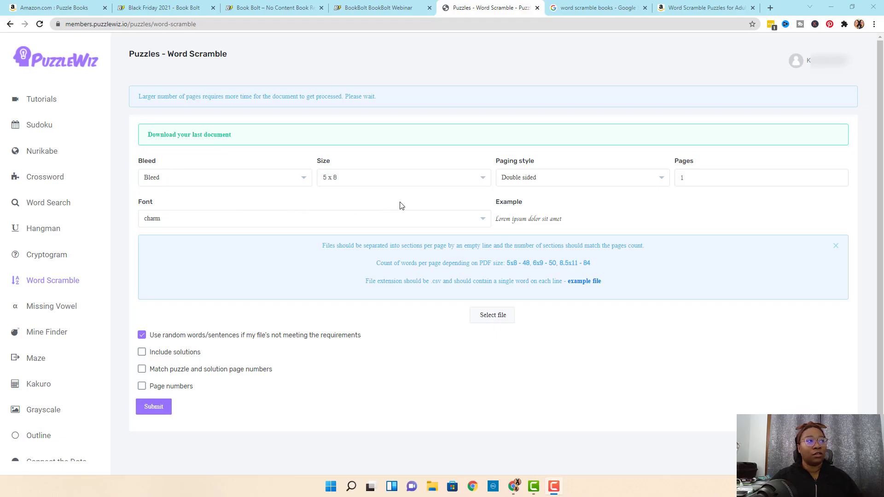
# Step: Set the word scramble size to 6 x 9 and the number of pages to 20
pyautogui.click(484, 180)
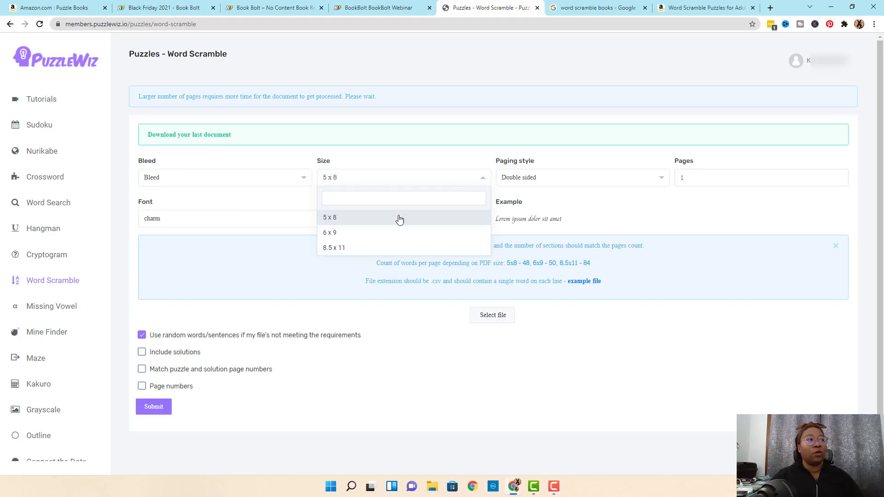
pyautogui.click(367, 233)
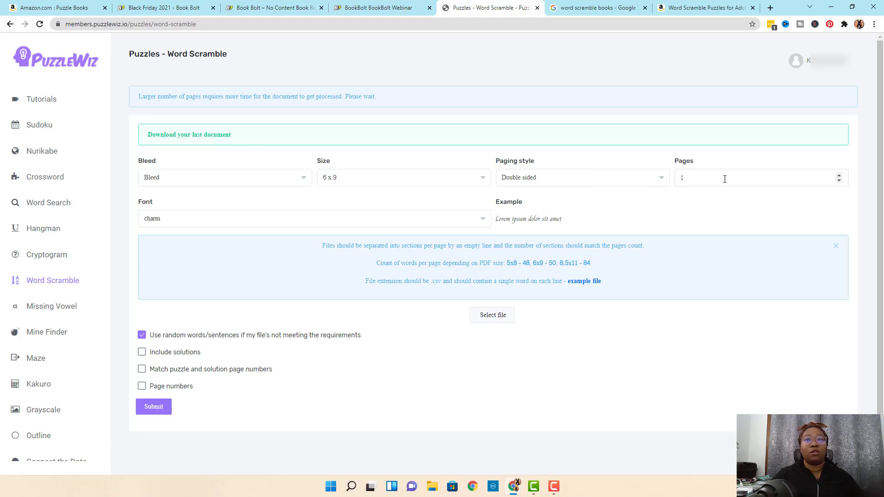
pyautogui.click(700, 177)
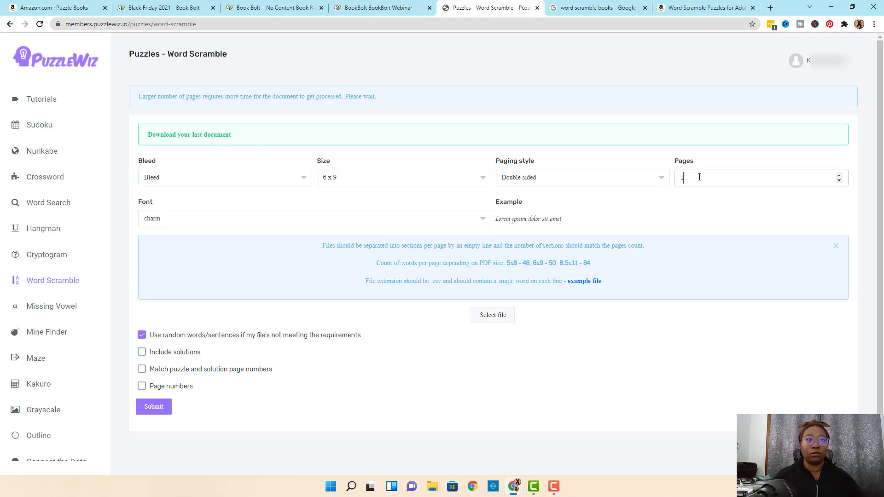
pyautogui.press('BackSpace')
pyautogui.write('20')
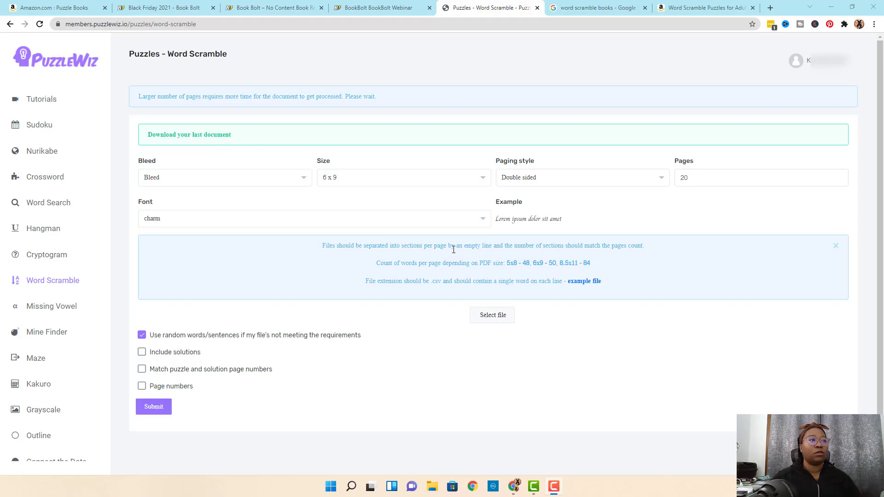
# Step: Set the word scramble font to sanchez
pyautogui.click(481, 222)
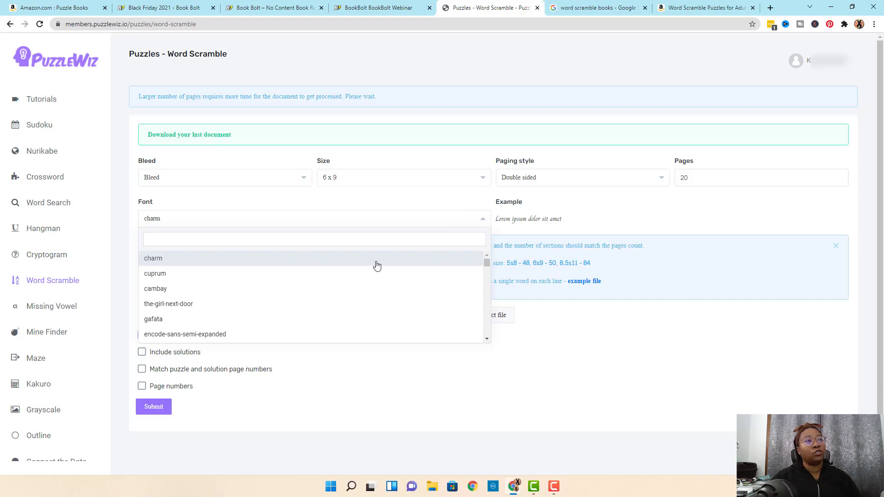
pyautogui.scroll(-5, 295, 307)
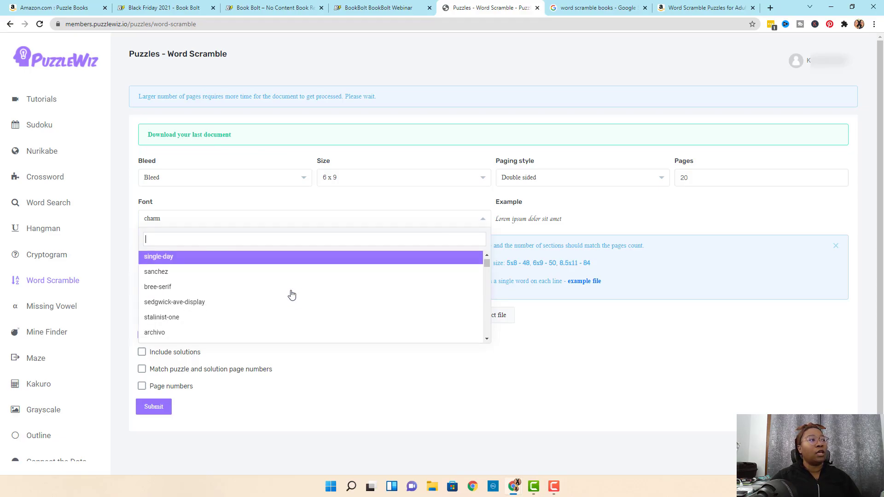
pyautogui.click(216, 273)
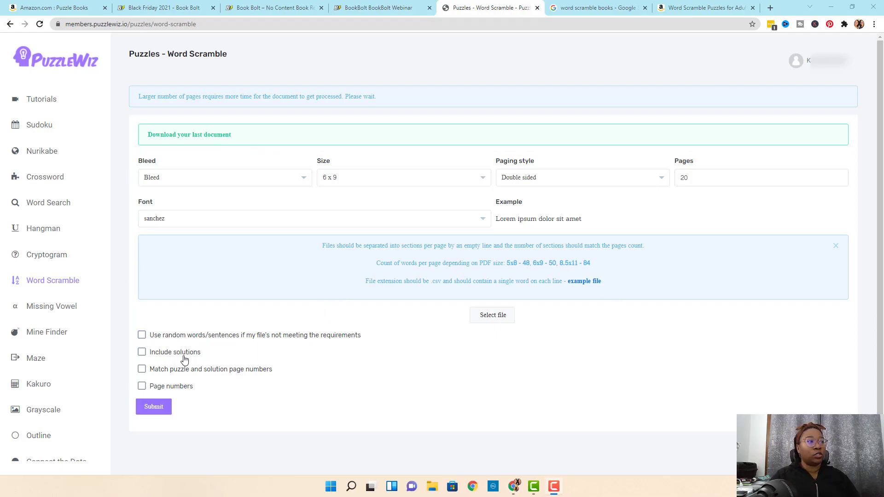
# Step: Turn on Include solutions, Match puzzle and solution page numbers, and Page numbers for the word scramble
pyautogui.click(141, 352)
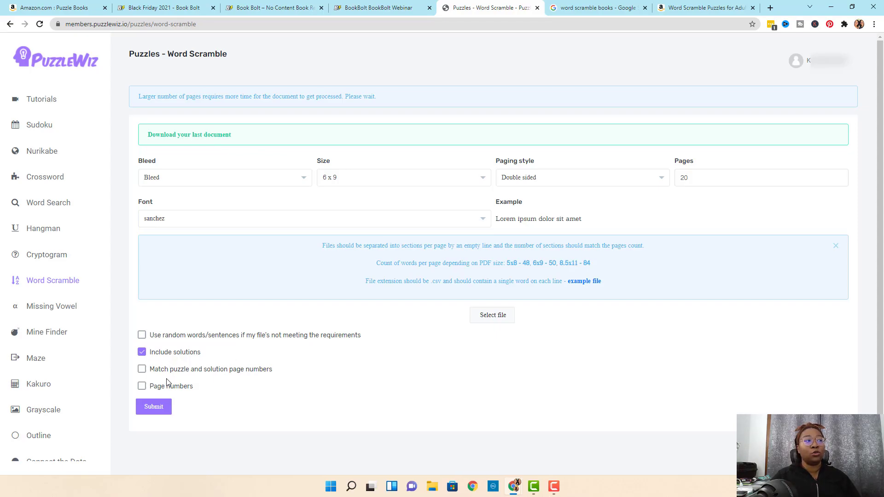
pyautogui.click(141, 369)
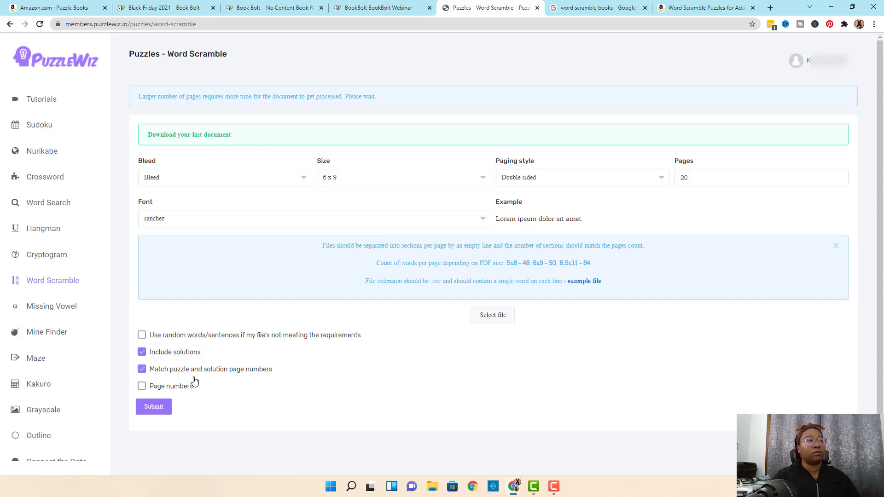
pyautogui.click(142, 386)
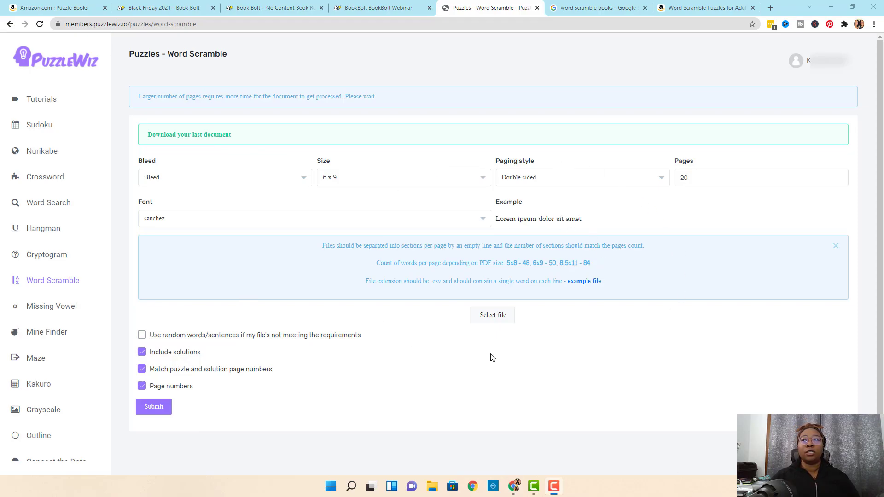
# Step: Download and open the example word scramble CSV, and check its layout against the words-per-page requirement for 6x9
pyautogui.click(584, 284)
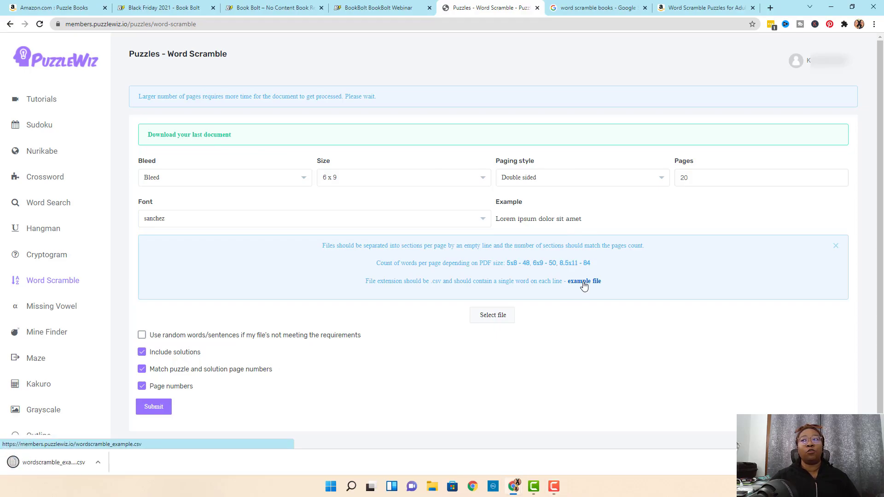
pyautogui.click(65, 461)
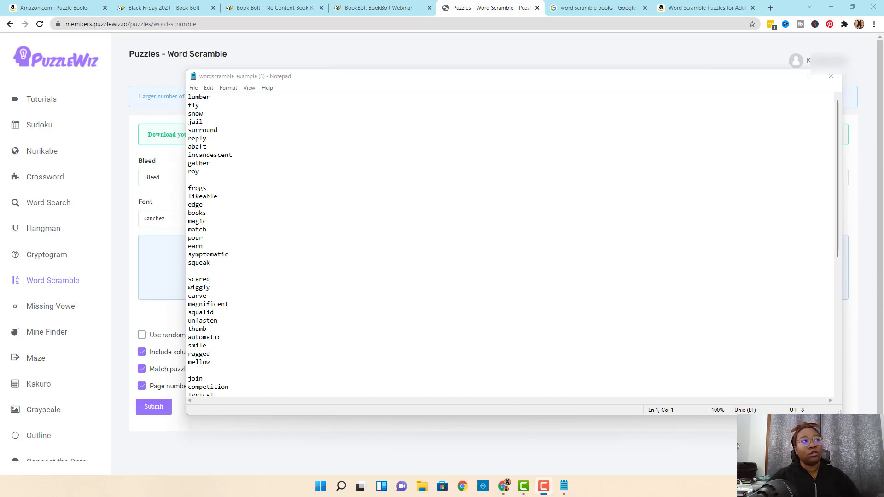
pyautogui.click(418, 431)
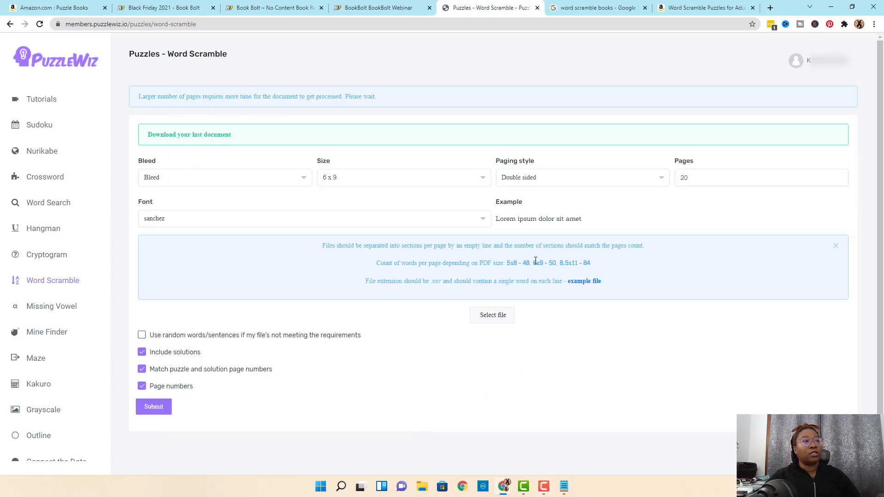
pyautogui.moveTo(534, 264); pyautogui.dragTo(556, 263)
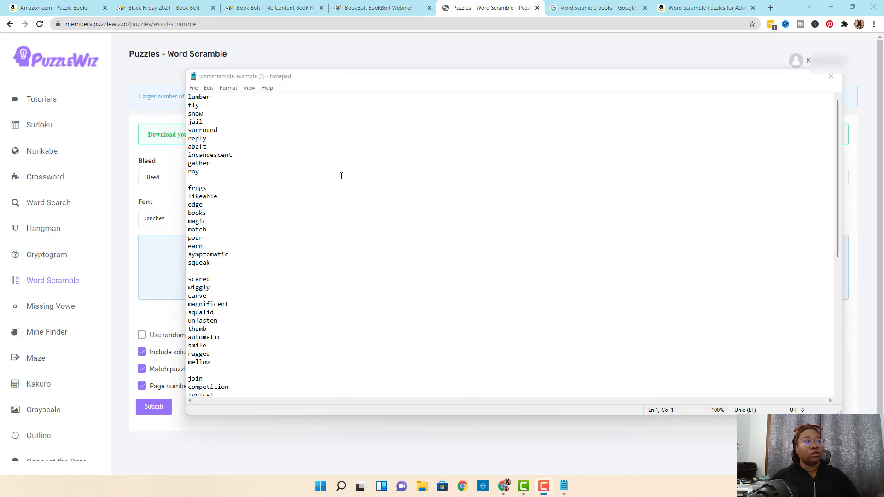
pyautogui.click(341, 175)
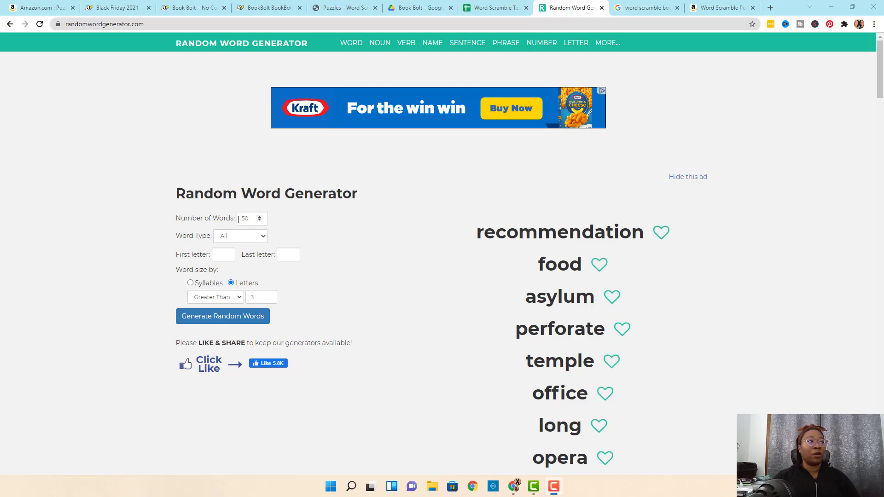
# Step: Review the word type and word size options in the Random Word Generator, keeping the size comparison at Greater Than
pyautogui.click(264, 239)
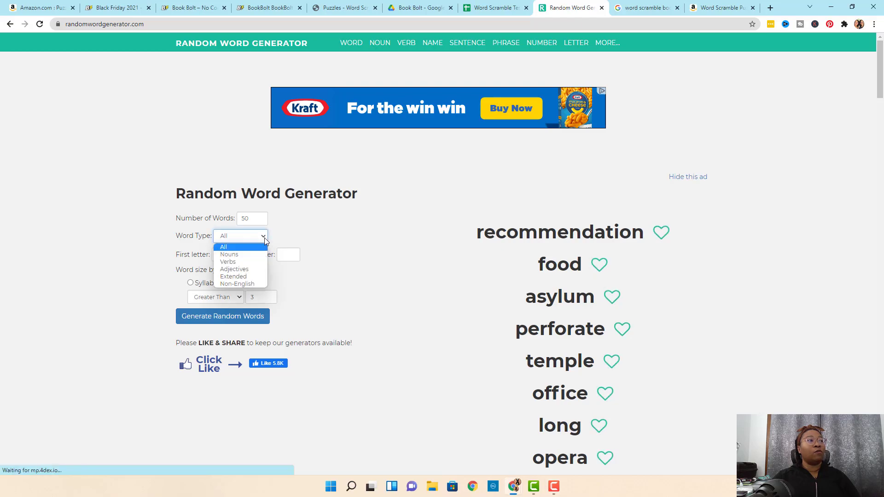
pyautogui.click(305, 230)
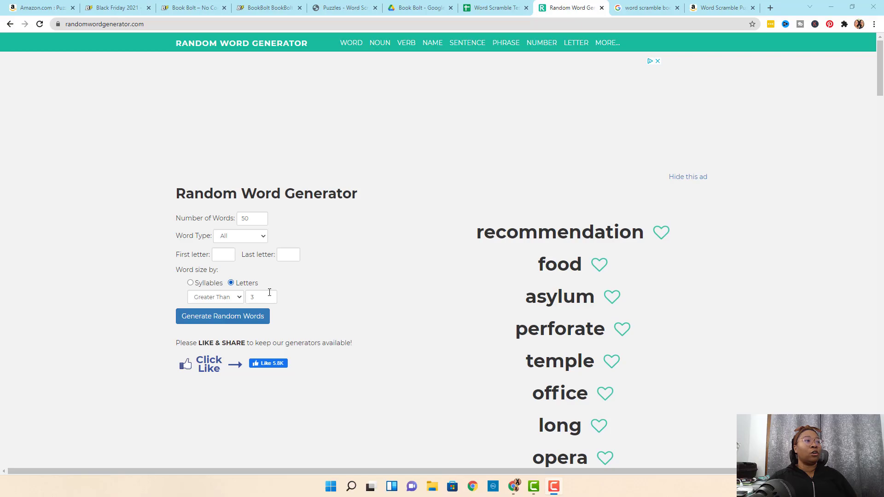
pyautogui.click(239, 297)
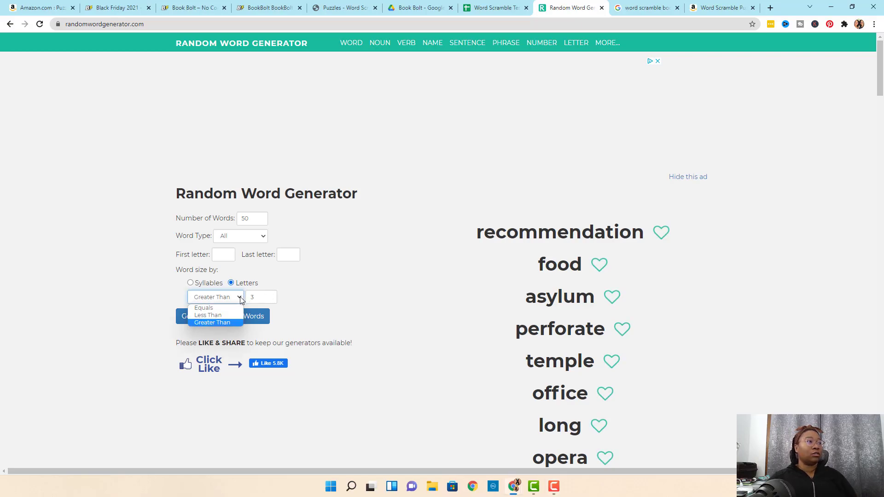
pyautogui.click(220, 324)
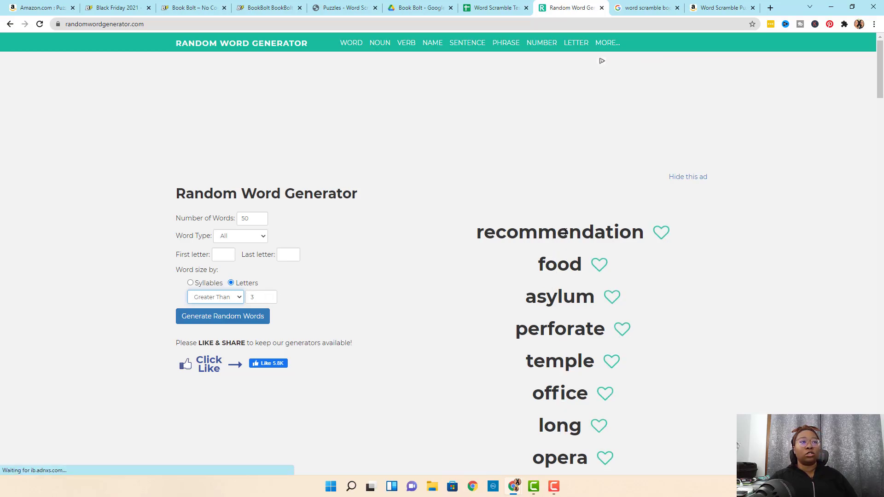
# Step: Switch to the Word Scramble Test Sheet and examine how the words in column A are separated into page sections
pyautogui.hotkey('ctrl', 'shift', 'Tab')
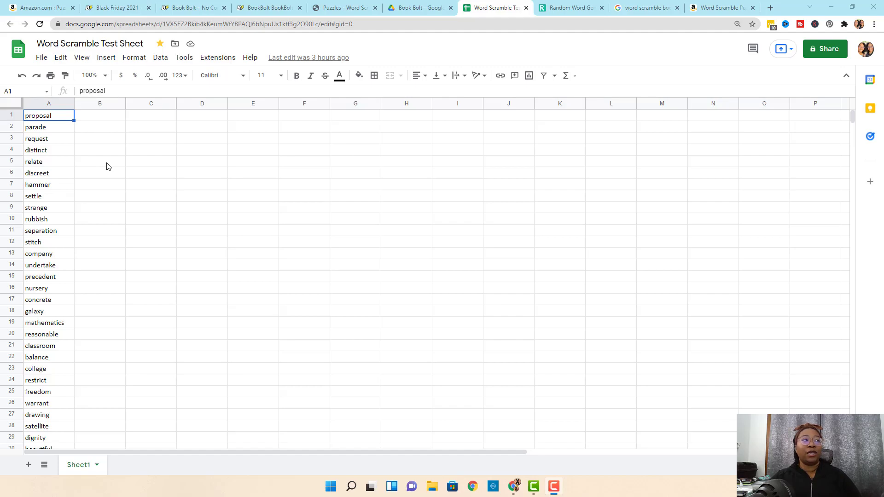
pyautogui.scroll(-9, 89, 159)
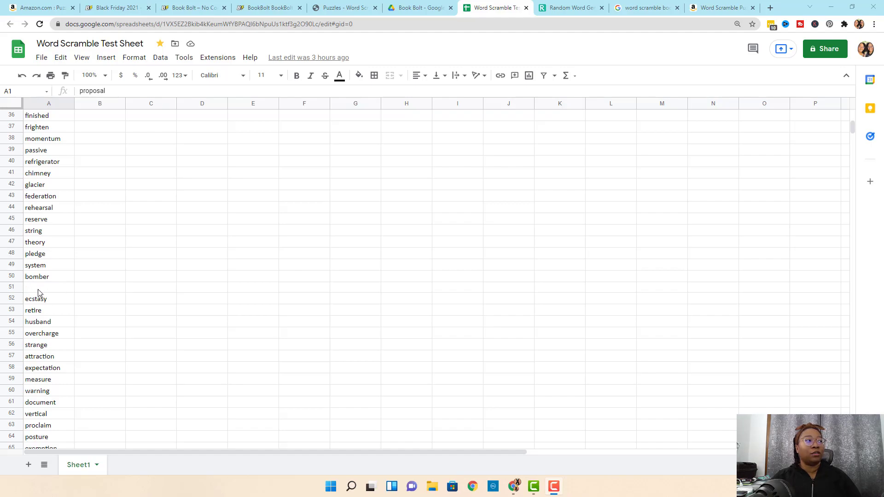
pyautogui.scroll(3, 52, 293)
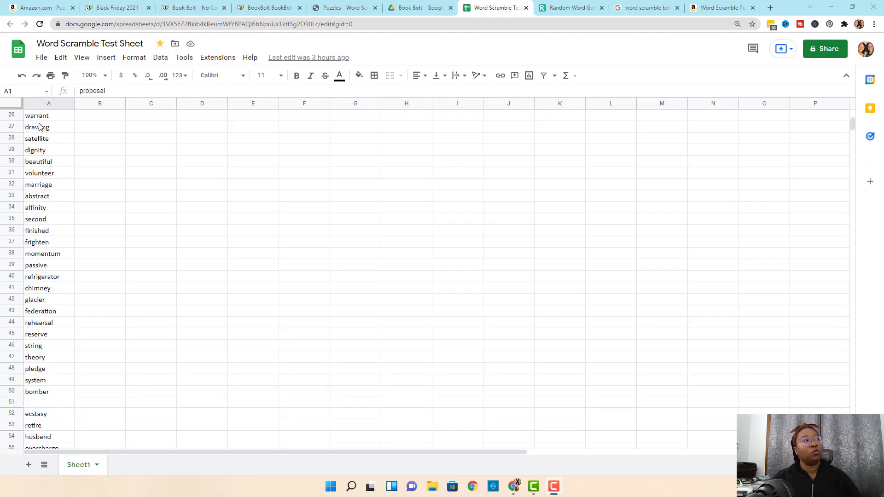
pyautogui.scroll(-6, 48, 299)
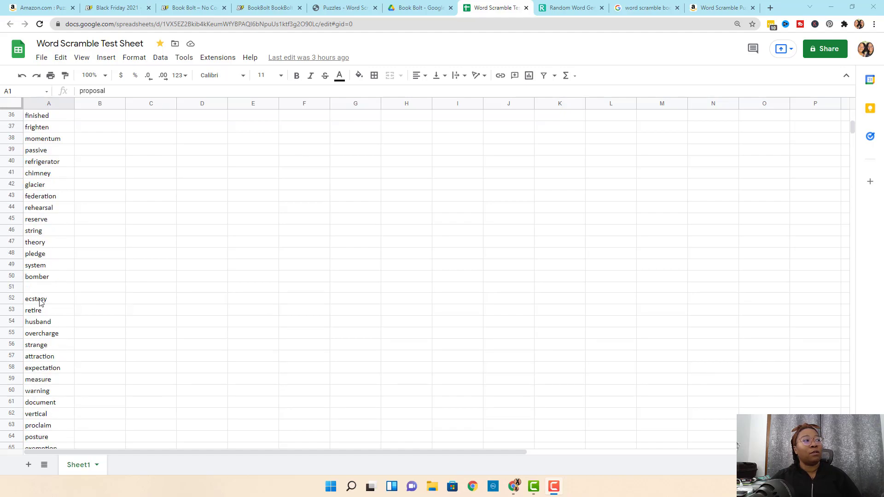
pyautogui.hotkey('ctrl', 'Home')
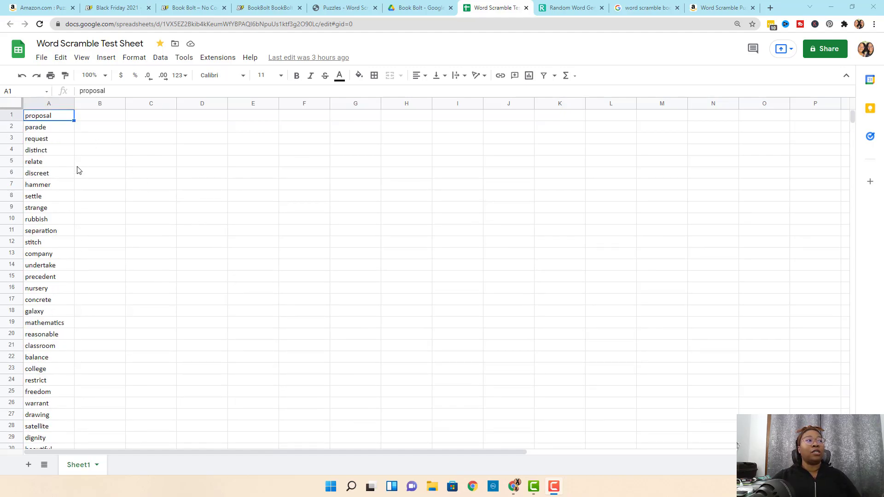
pyautogui.scroll(-4, 75, 135)
pyautogui.scroll(-7, 65, 148)
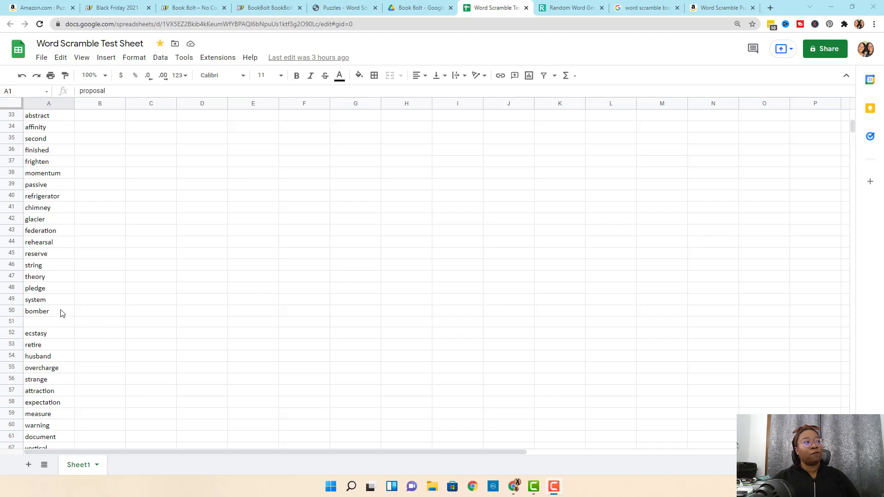
pyautogui.scroll(-20, 116, 183)
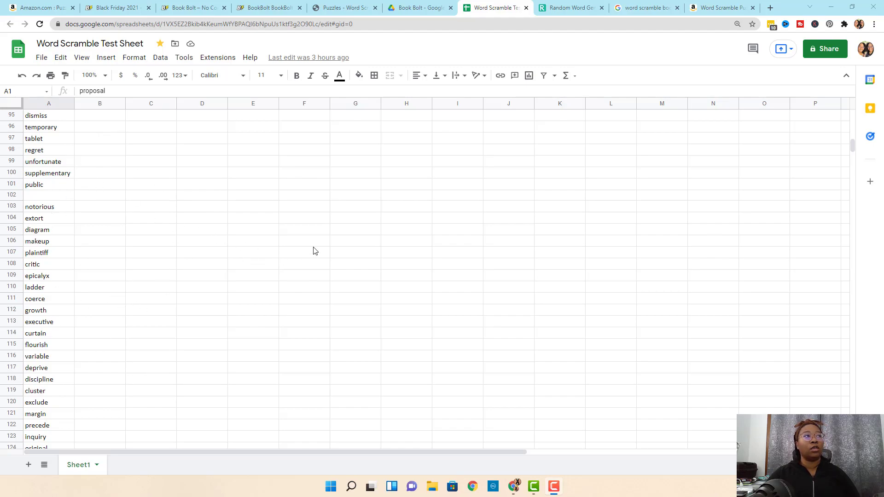
# Step: Switch back to PuzzleWiz and attach "Word Scramble Test Sheet - Sheet1.csv" as the word file for the word scramble
pyautogui.click(341, 9)
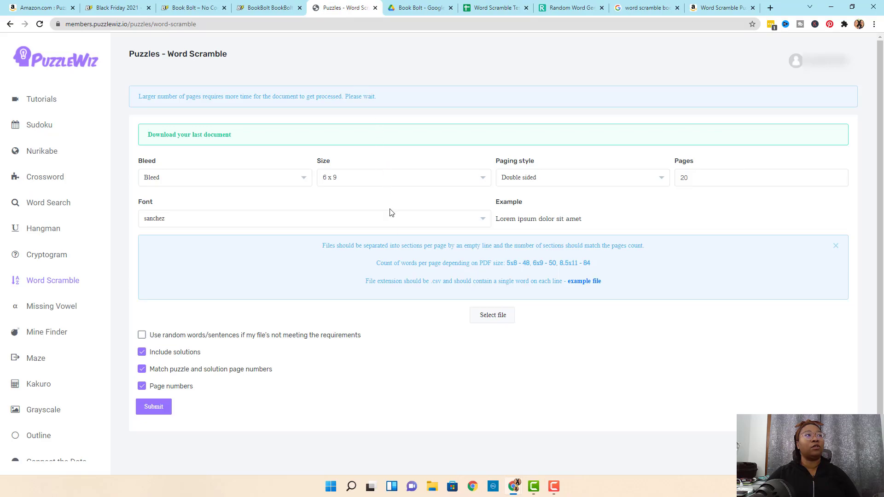
pyautogui.click(490, 322)
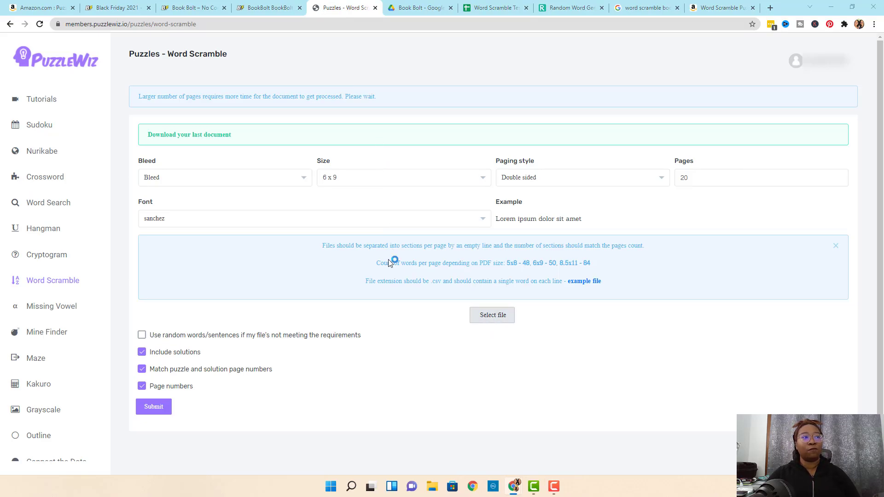
pyautogui.click(171, 90)
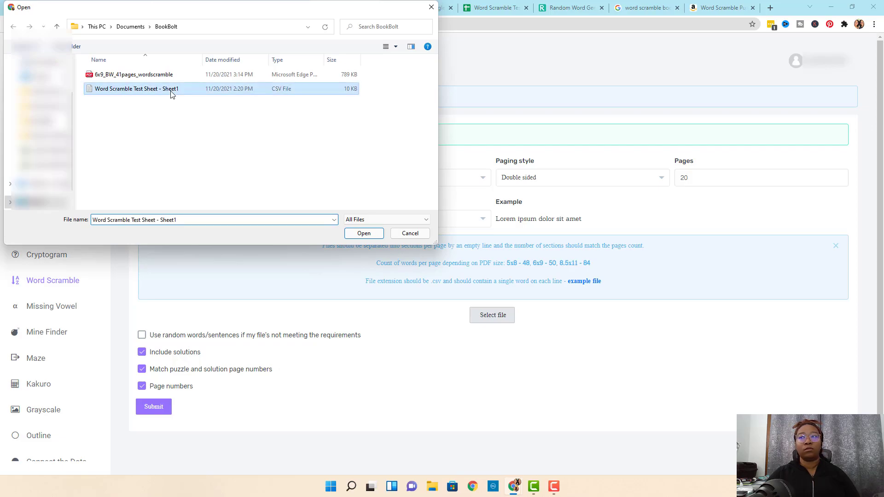
pyautogui.click(363, 233)
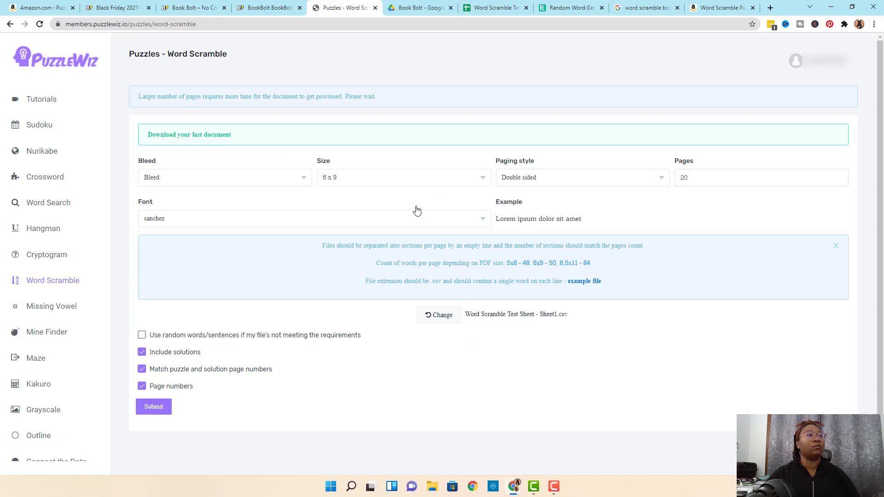
# Step: Download the last generated word scramble document, open the PDF and view its first puzzle page
pyautogui.click(436, 140)
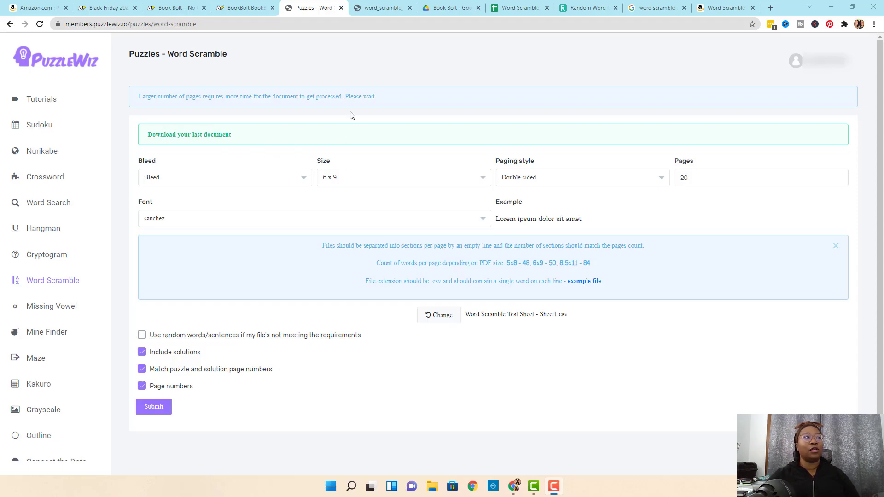
pyautogui.click(370, 10)
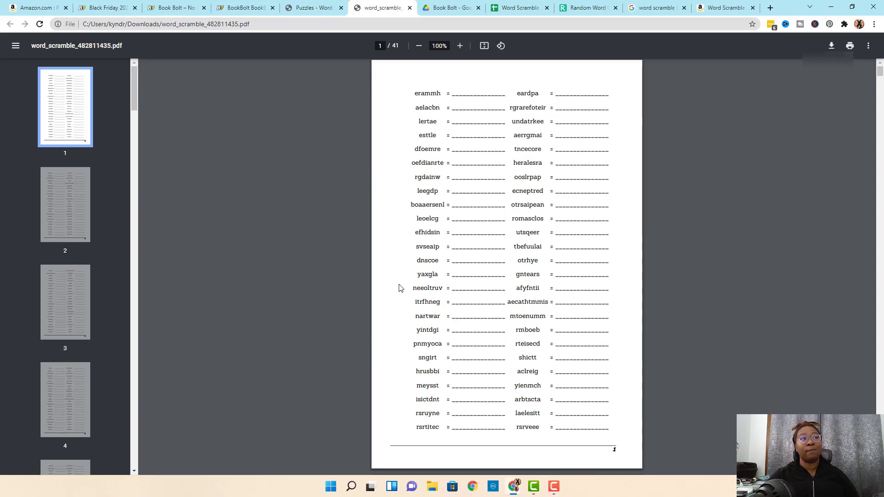
pyautogui.scroll(-5, 498, 335)
pyautogui.scroll(5, 263, 285)
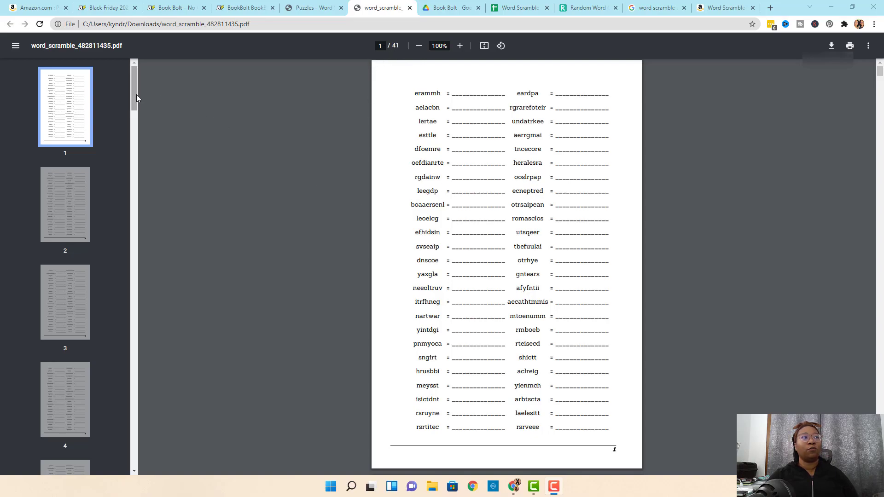
# Step: Examine the Solutions title page and the solution pages on PDF pages 22 to 24
pyautogui.scroll(-3, 135, 96)
pyautogui.moveTo(132, 96); pyautogui.dragTo(140, 279)
pyautogui.click(69, 198)
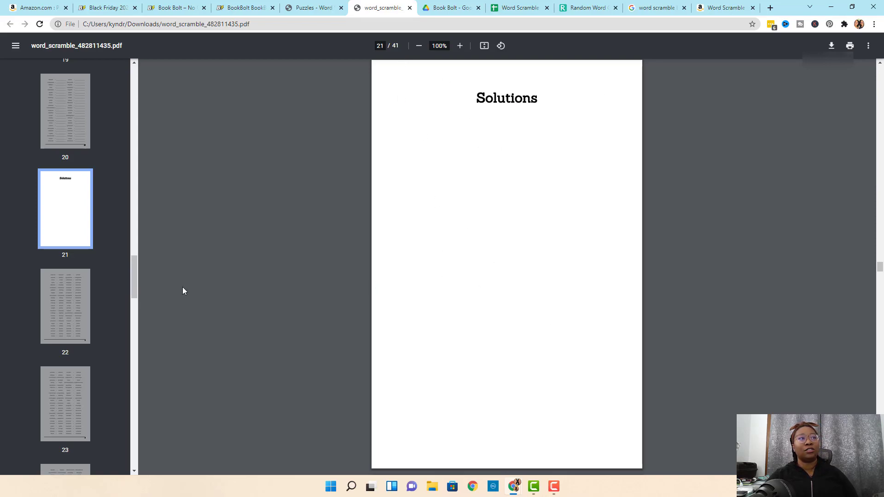
pyautogui.click(81, 292)
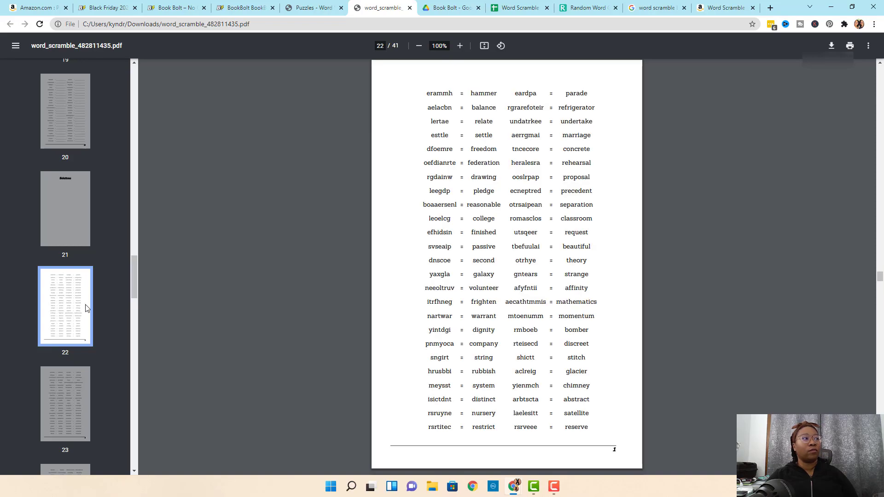
pyautogui.click(65, 389)
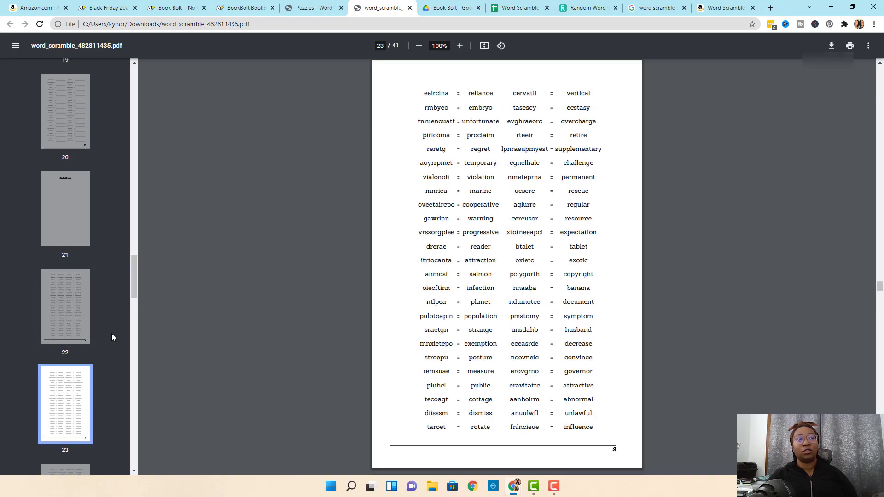
pyautogui.scroll(-3, 97, 304)
pyautogui.click(68, 332)
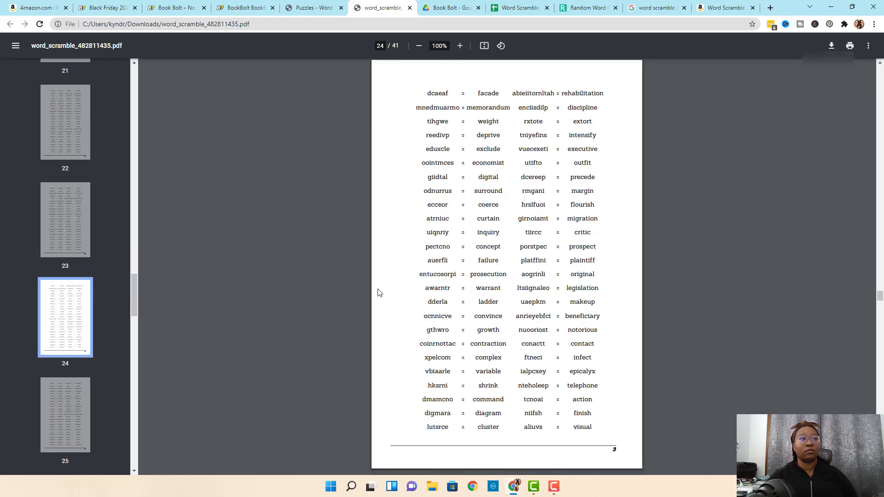
# Step: Return to PuzzleWiz and look through its tutorial videos for the different puzzle types
pyautogui.hotkey('ctrl', 'shift', 'Tab')
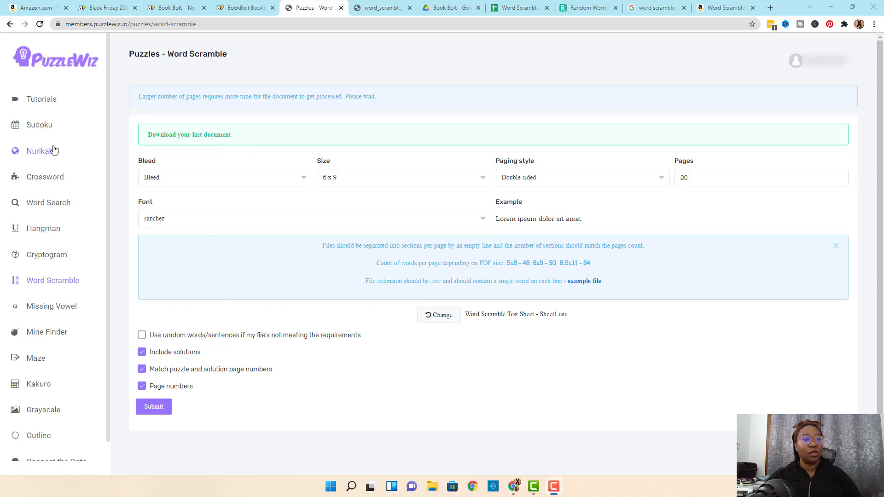
pyautogui.click(41, 100)
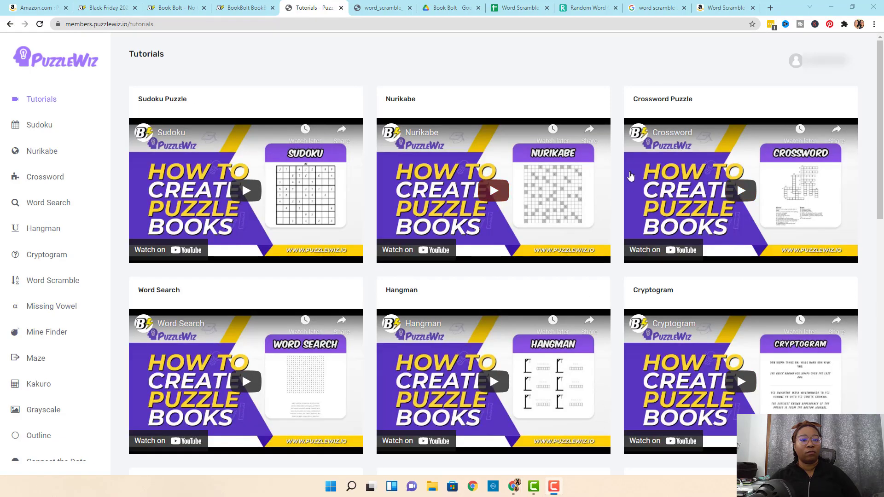
pyautogui.scroll(-1, 616, 314)
pyautogui.scroll(-10, 616, 315)
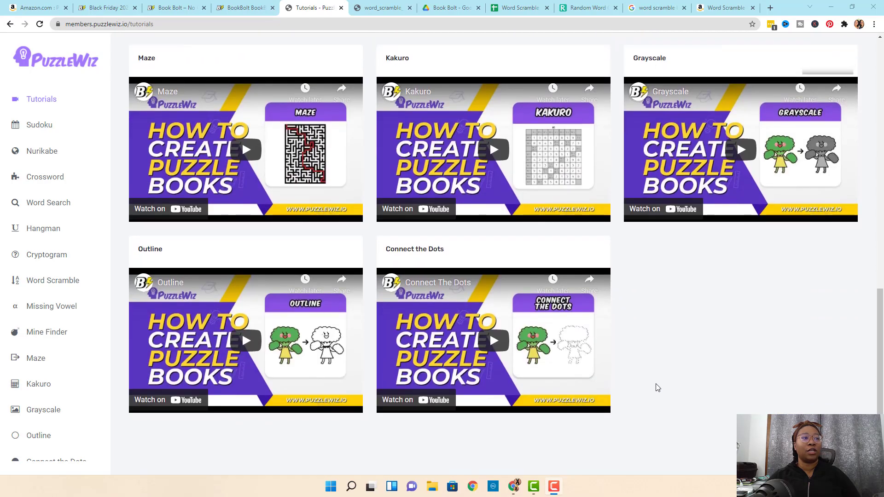
pyautogui.scroll(4, 657, 384)
pyautogui.scroll(8, 657, 385)
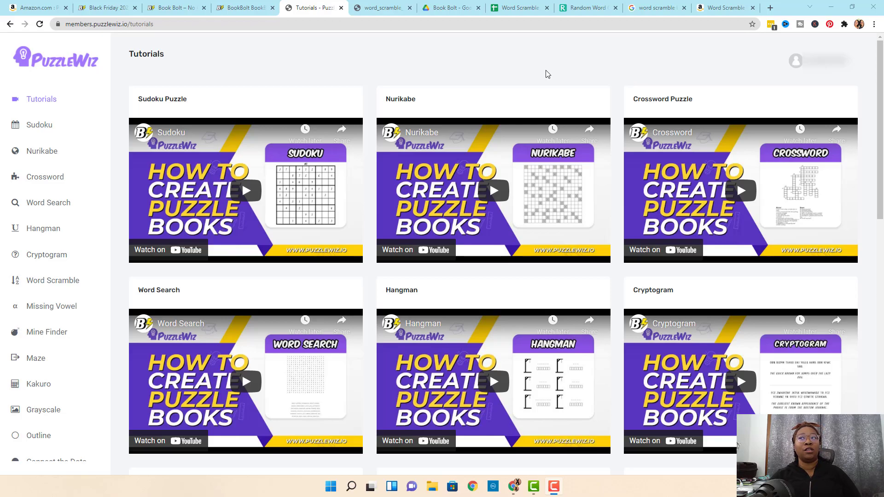
pyautogui.click(369, 10)
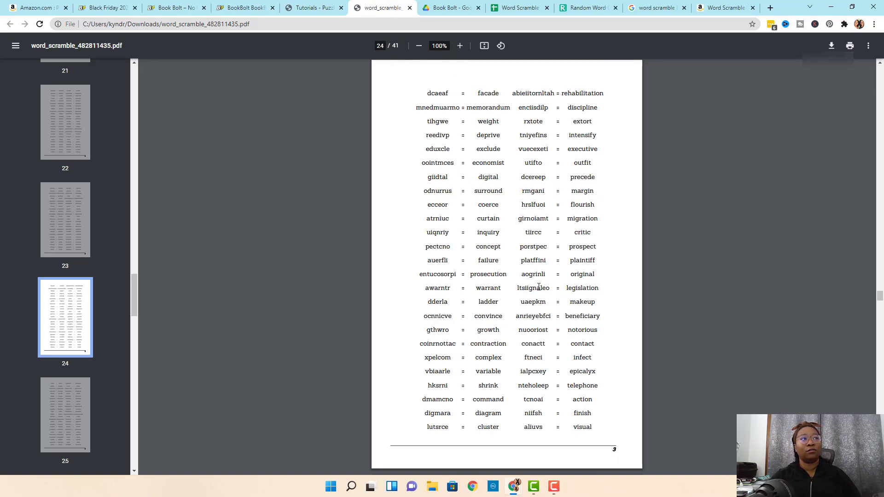
pyautogui.hotkey('ctrl', 'shift', 'Tab')
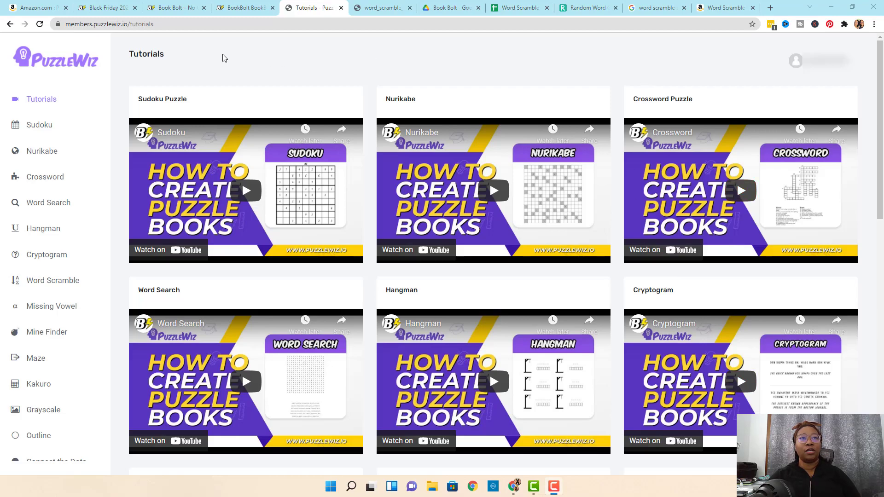
# Step: Switch to Book Bolt, open the Book Bolt Designer from the account options and log in with the saved credentials
pyautogui.click(245, 9)
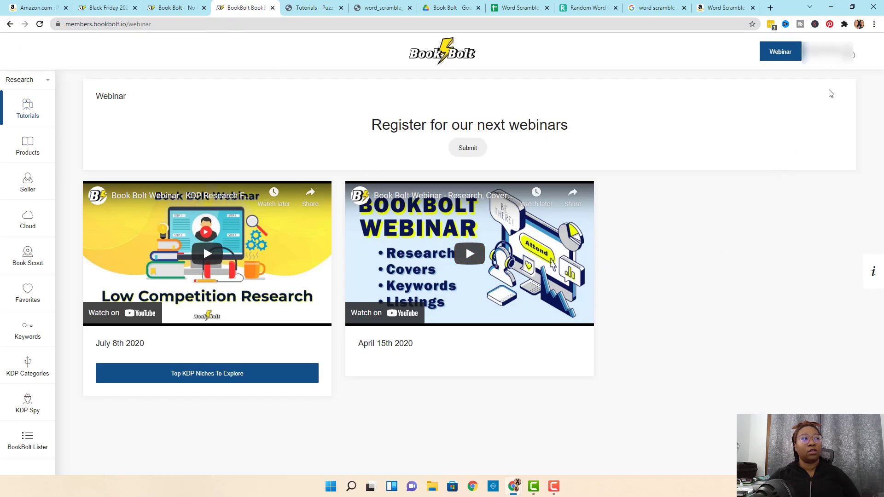
pyautogui.click(853, 56)
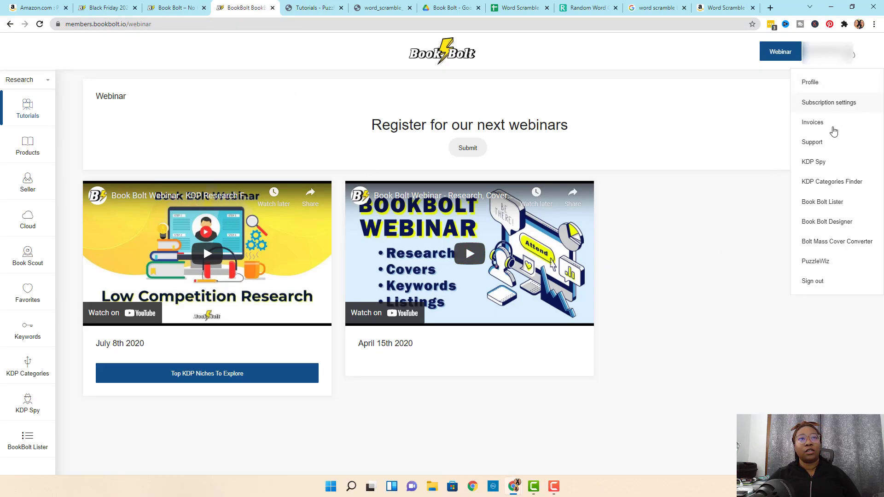
pyautogui.click(836, 223)
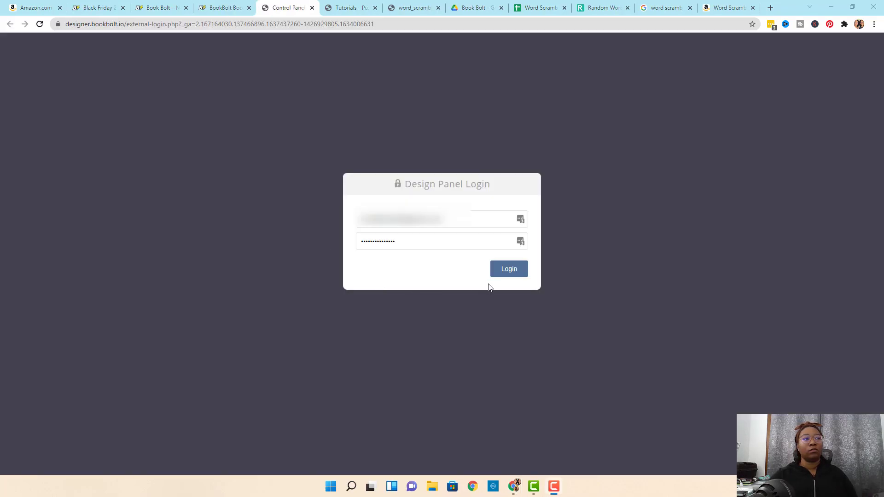
pyautogui.click(513, 271)
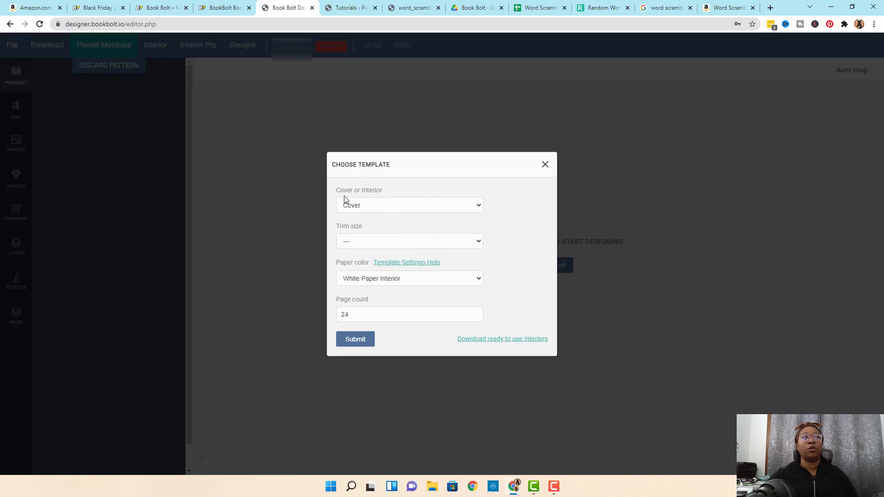
# Step: Create a cover template with a 6 x 9 in trim size, White Paper Interior and a page count of 41
pyautogui.click(483, 245)
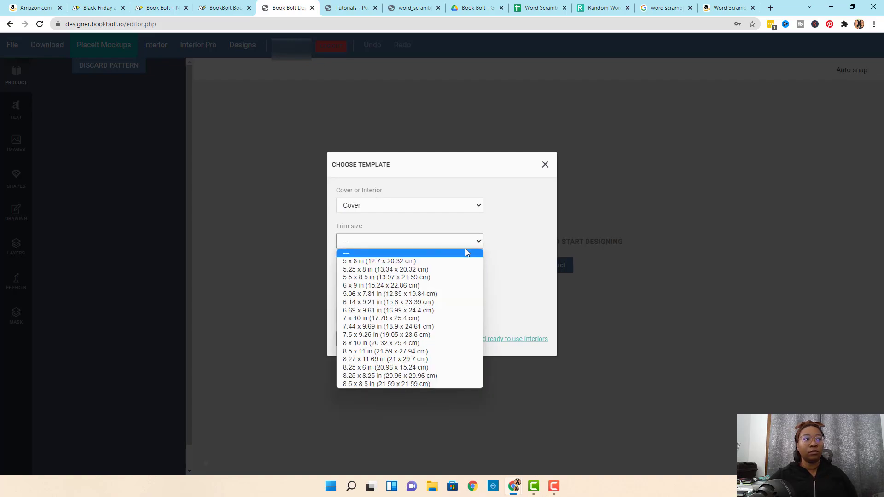
pyautogui.click(349, 286)
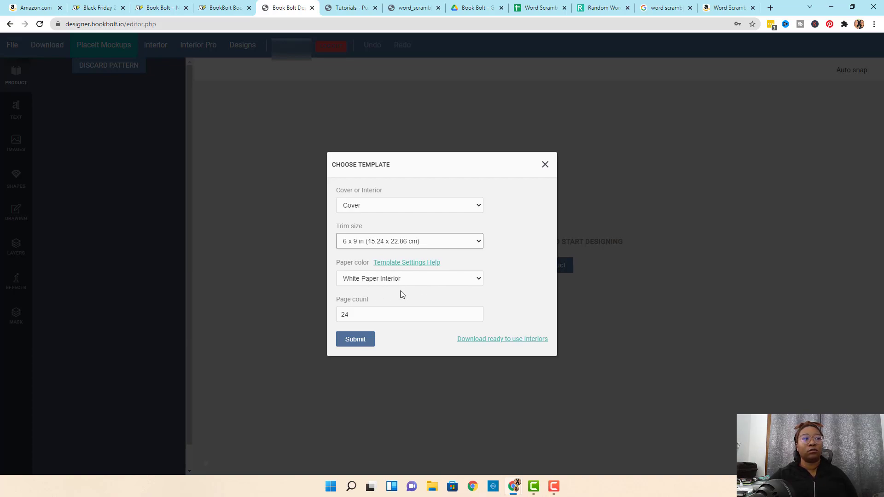
pyautogui.click(369, 318)
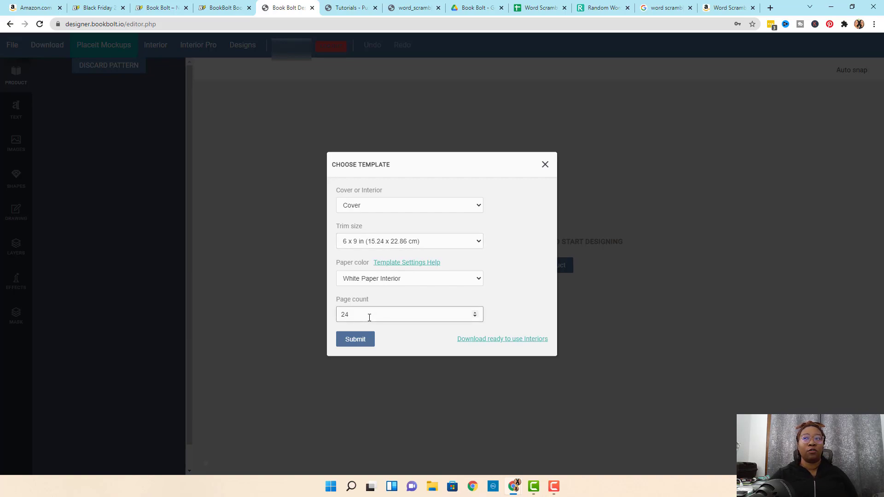
pyautogui.press('BackSpace')
pyautogui.press('BackSpace')
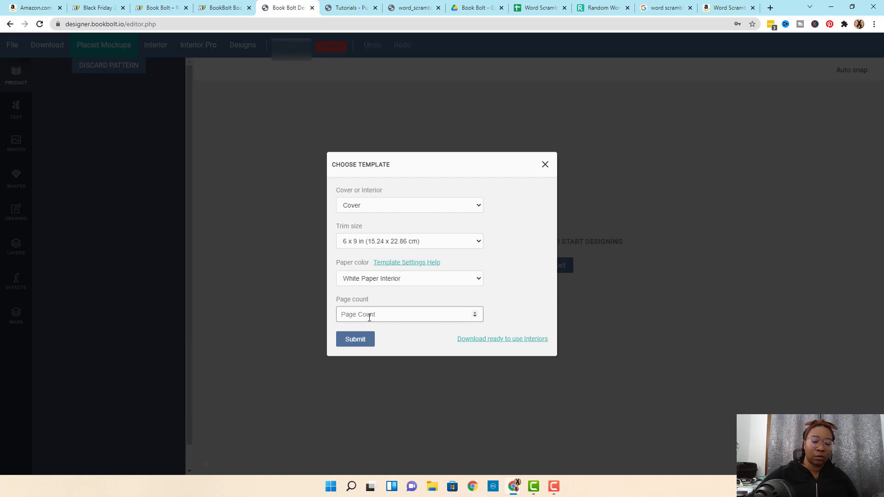
pyautogui.write('41')
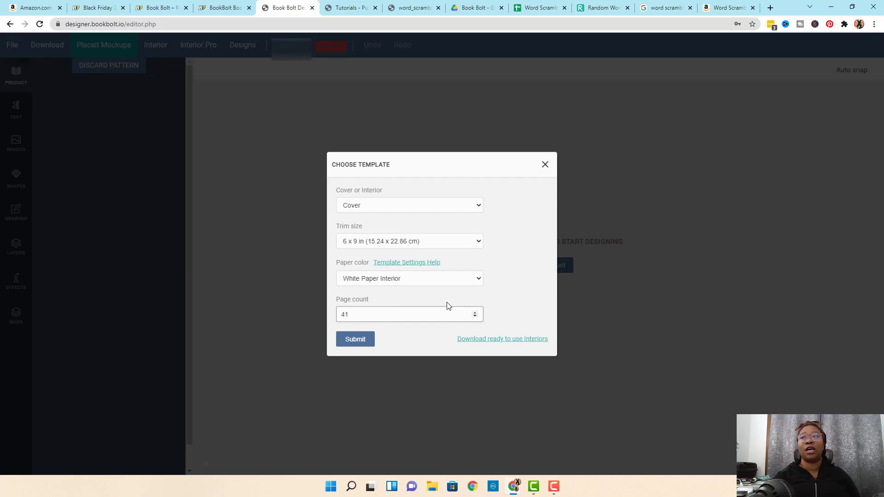
pyautogui.click(366, 345)
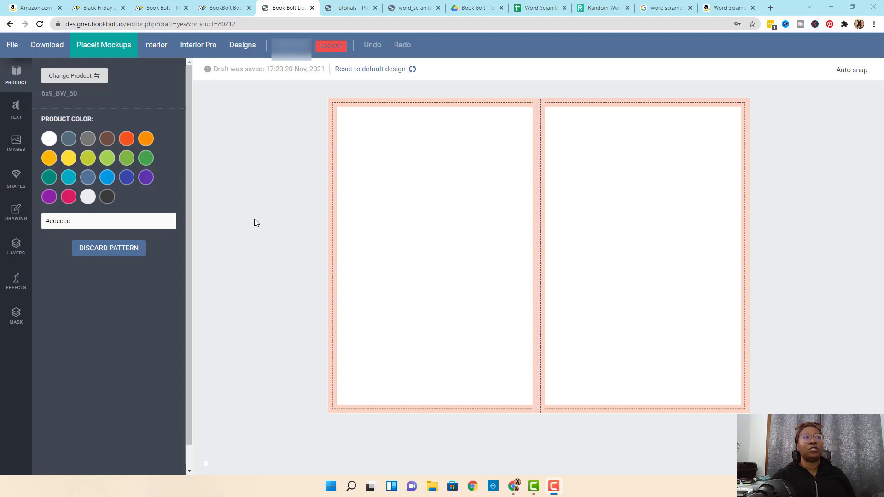
# Step: Review the designer's text, image, shape and drawing options, and study the Word Scramble Puzzles for Adults cover on Amazon
pyautogui.click(16, 113)
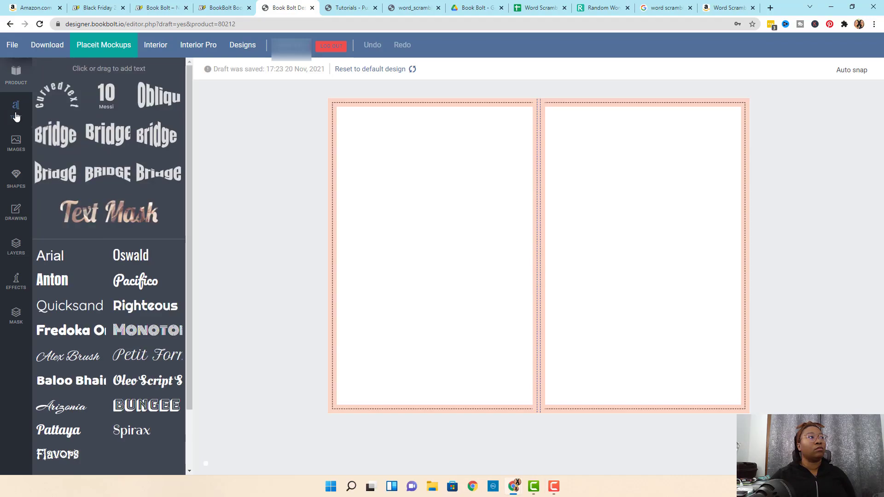
pyautogui.click(15, 147)
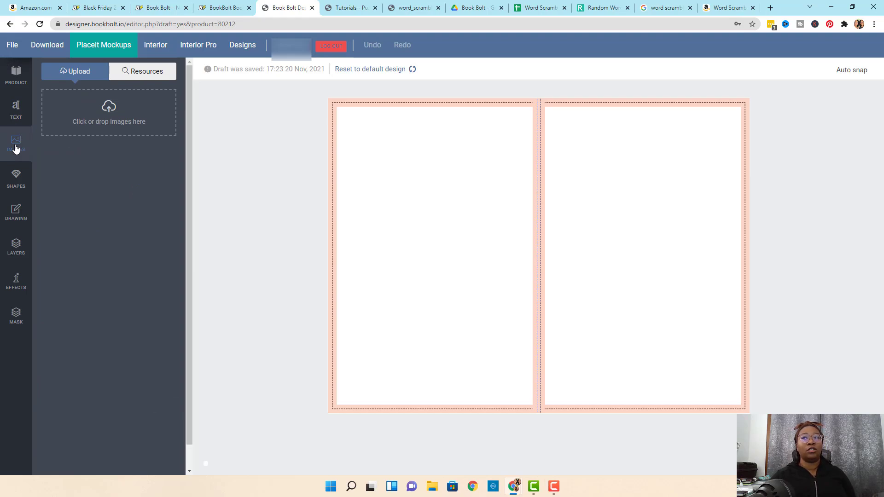
pyautogui.click(16, 177)
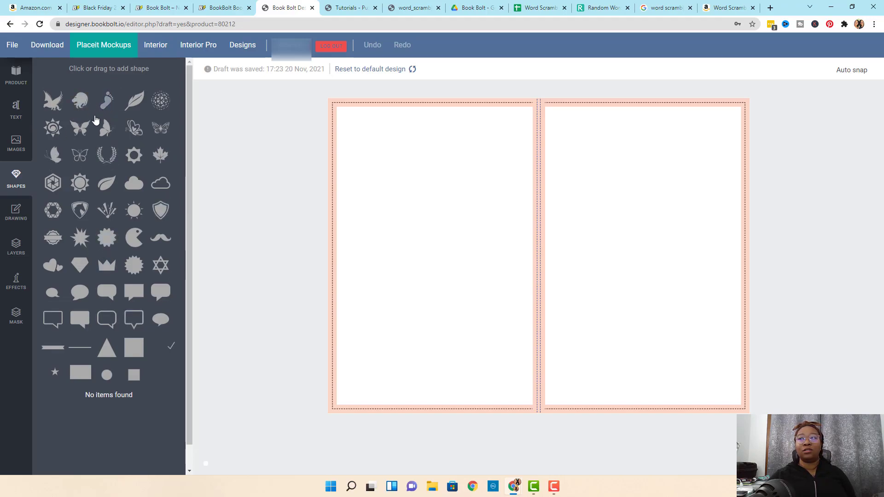
pyautogui.click(16, 214)
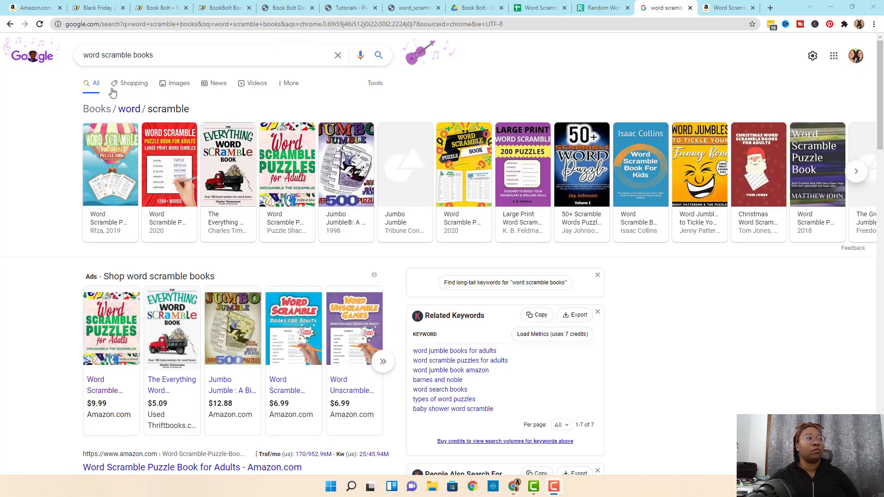
pyautogui.click(729, 13)
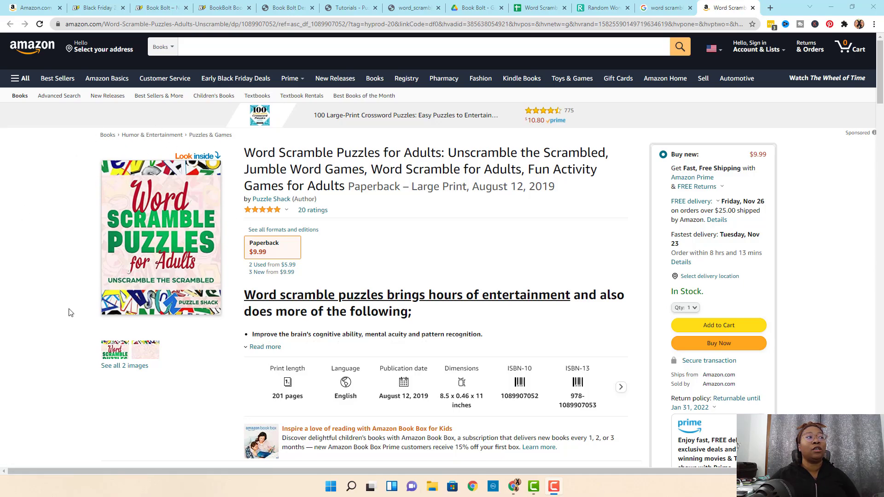
# Step: Switch back to Book Bolt Designer and set the cover's product color to the custom dark purple #5e188c
pyautogui.hotkey('ctrl', '5')
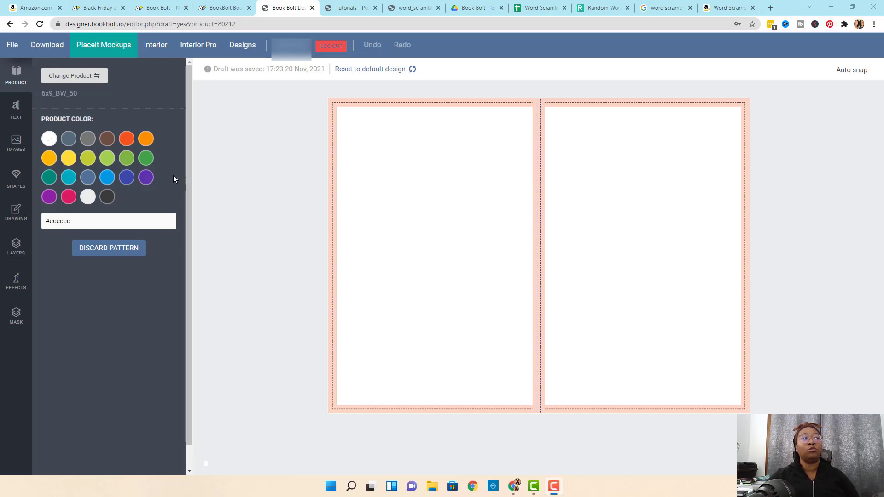
pyautogui.click(146, 178)
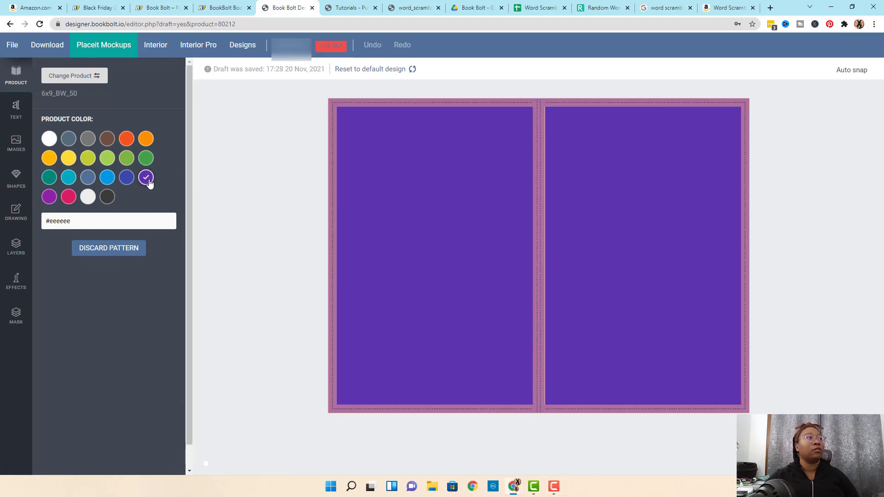
pyautogui.click(123, 219)
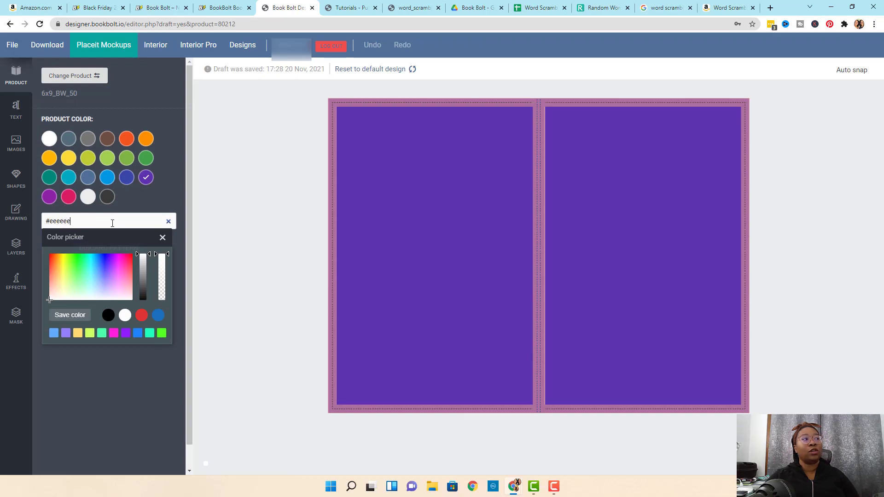
pyautogui.moveTo(55, 291)
pyautogui.mouseDown()
pyautogui.moveTo(63, 272)
pyautogui.moveTo(101, 276)
pyautogui.moveTo(113, 262)
pyautogui.mouseUp()
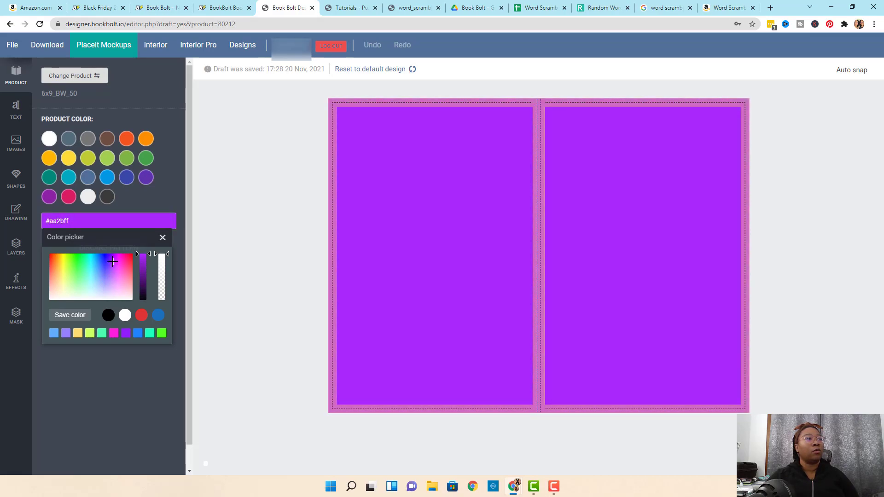
pyautogui.click(148, 260)
pyautogui.moveTo(147, 261); pyautogui.dragTo(149, 275)
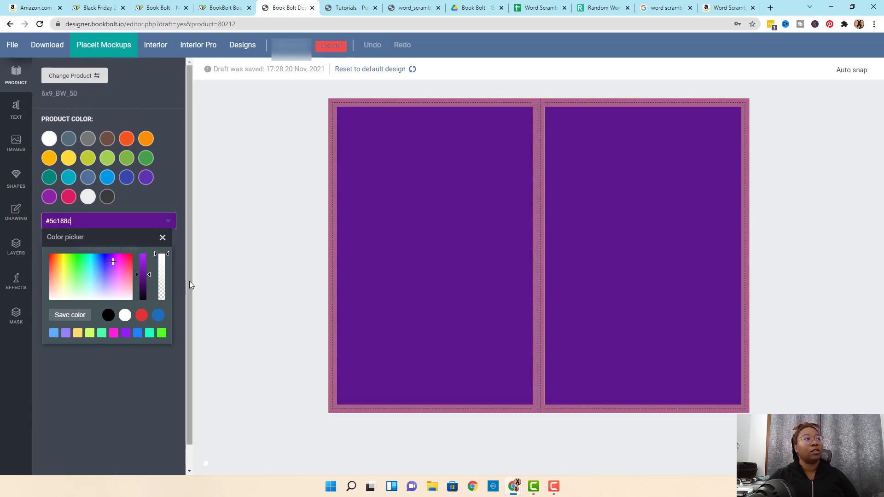
pyautogui.click(244, 253)
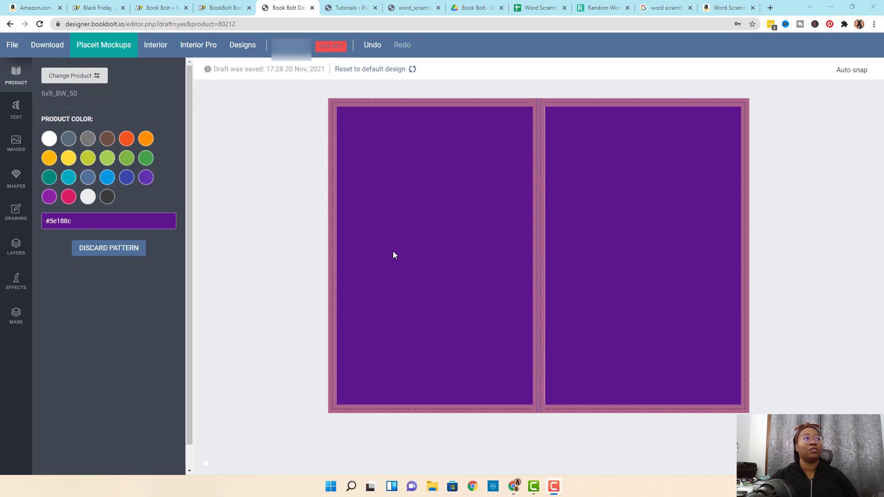
# Step: Add a text object in the Anton font, enlarge it and place it on the upper half of the back cover
pyautogui.click(15, 110)
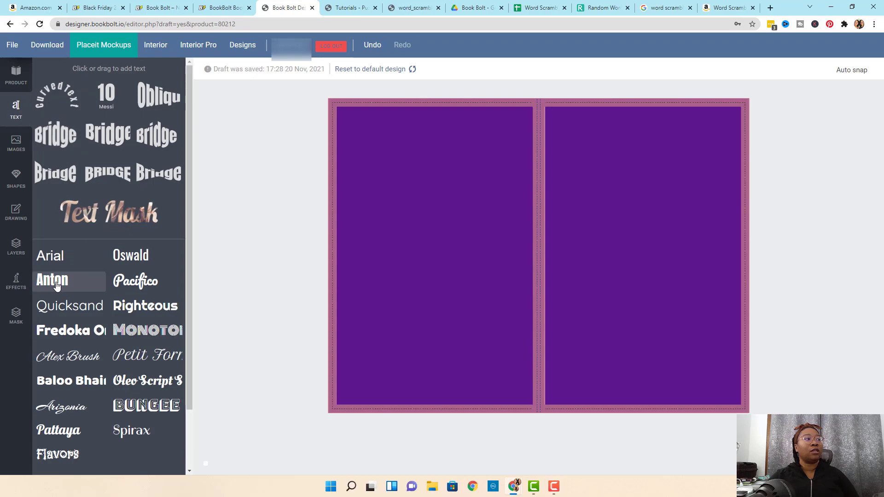
pyautogui.click(66, 286)
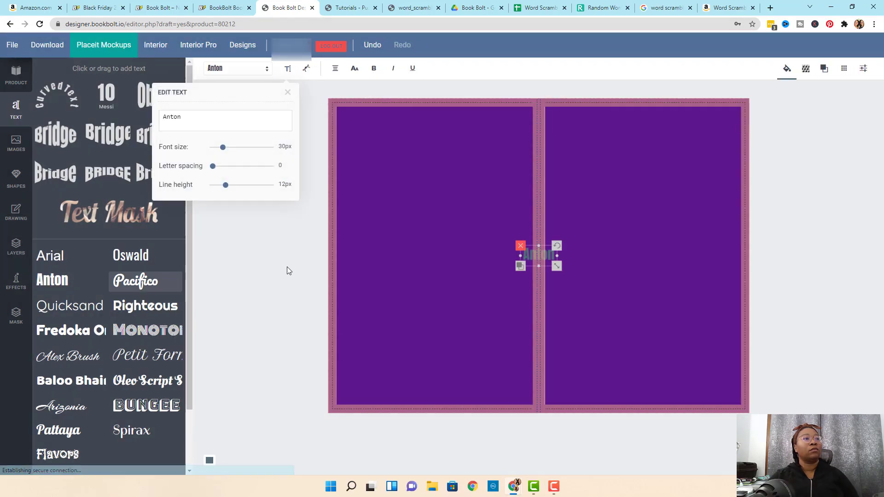
pyautogui.click(519, 253)
pyautogui.moveTo(511, 246); pyautogui.dragTo(486, 239)
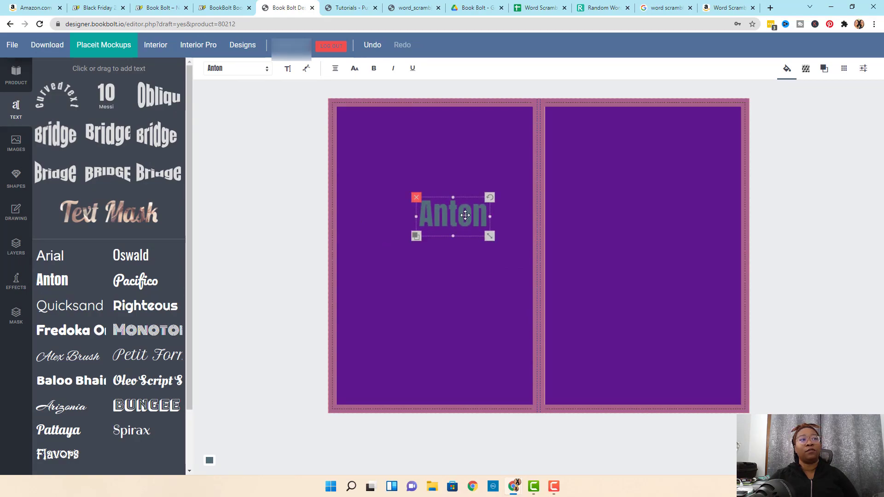
# Step: Replace the Anton placeholder text with the uppercase alphabet ABCDEFGHIJKLMNOPQRSTUVWXYZ
pyautogui.click(465, 215)
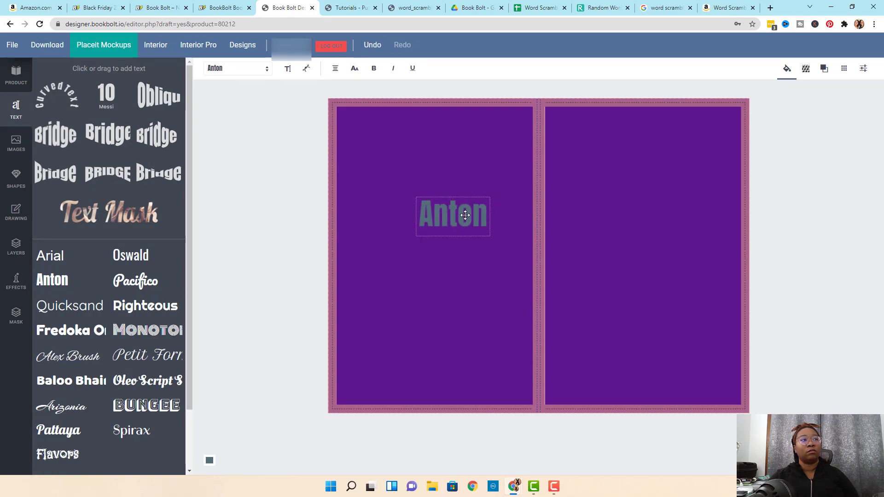
pyautogui.doubleClick(465, 214)
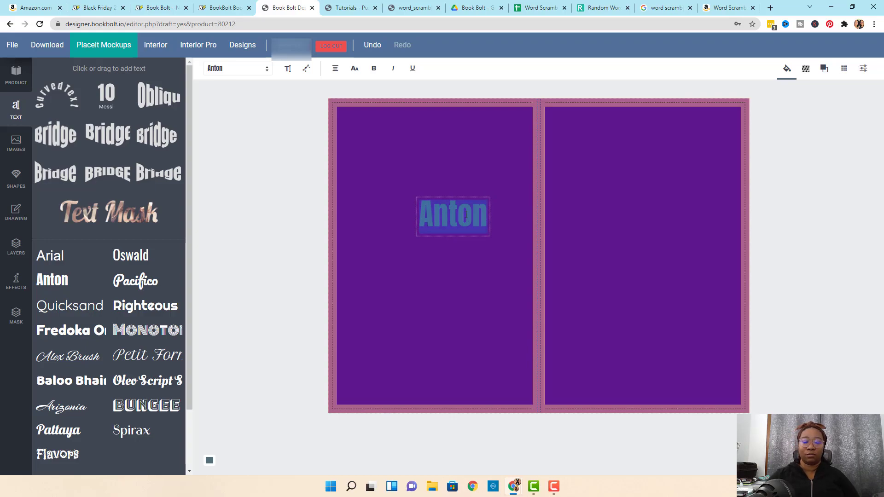
pyautogui.press('BackSpace')
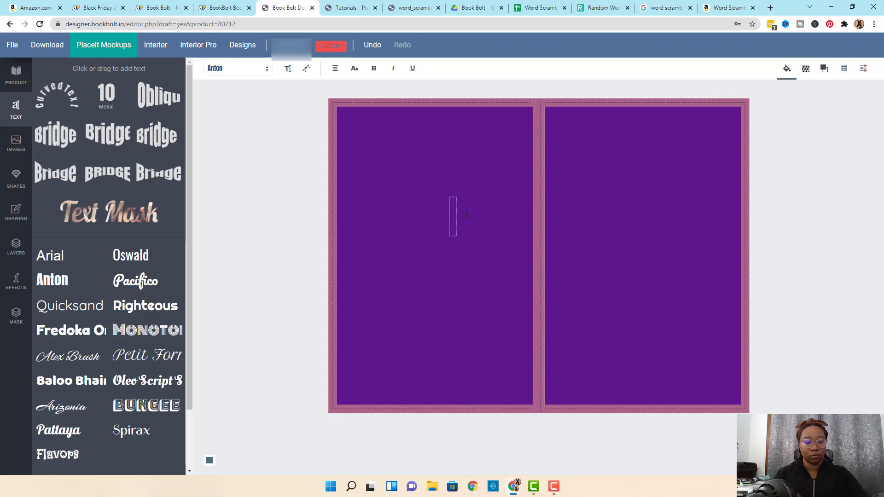
pyautogui.write('ABCDEFGHIJA')
pyautogui.press('BackSpace')
pyautogui.write('KLMNOPQRSTU')
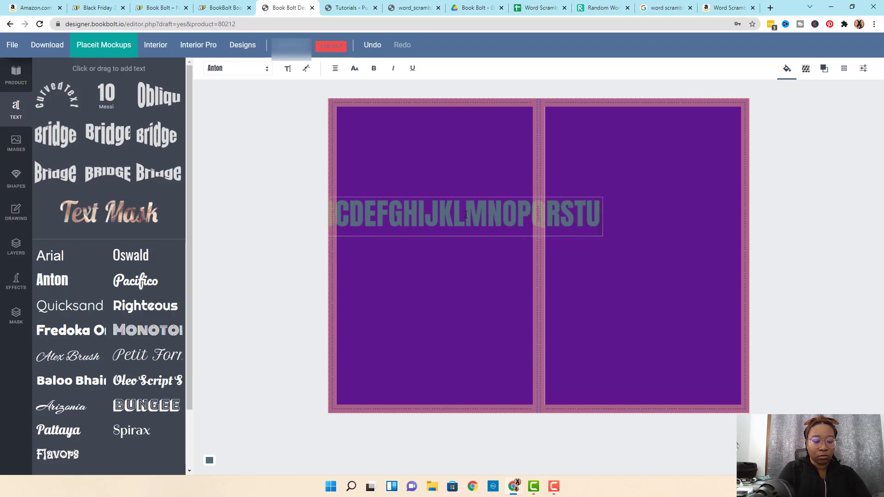
pyautogui.write('VWXYZ')
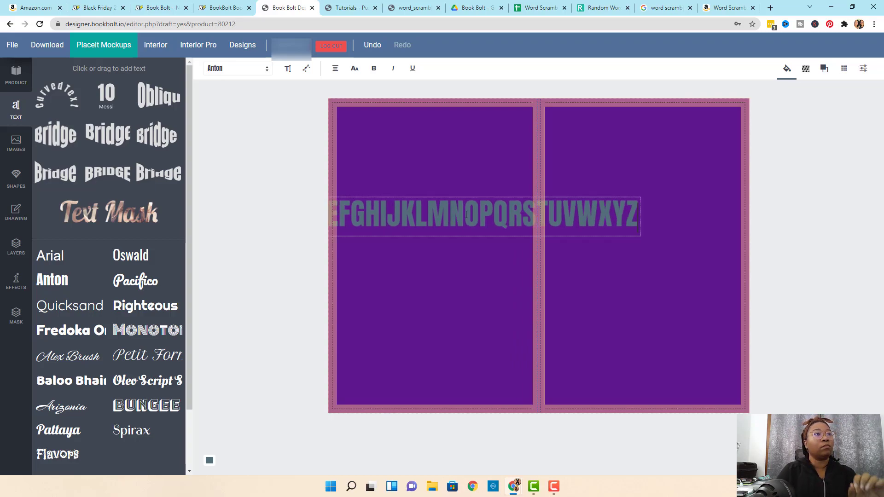
# Step: Enlarge the alphabet text, shift it so it starts on the back cover, and apply the Horizontal Bricks Repeat pattern
pyautogui.click(452, 215)
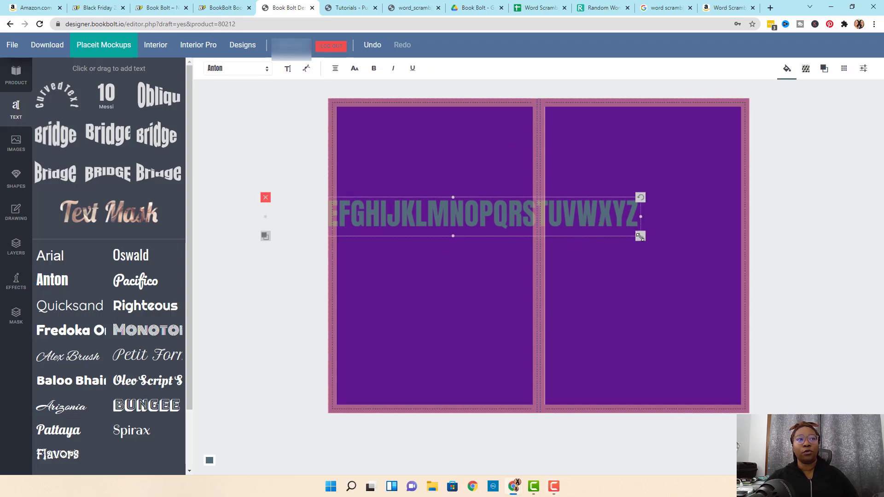
pyautogui.moveTo(640, 236); pyautogui.dragTo(659, 245)
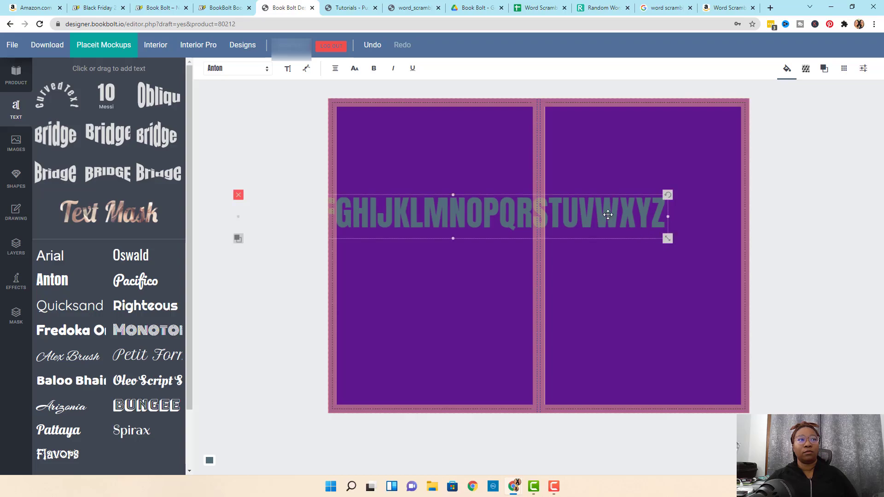
pyautogui.moveTo(433, 208); pyautogui.dragTo(579, 195)
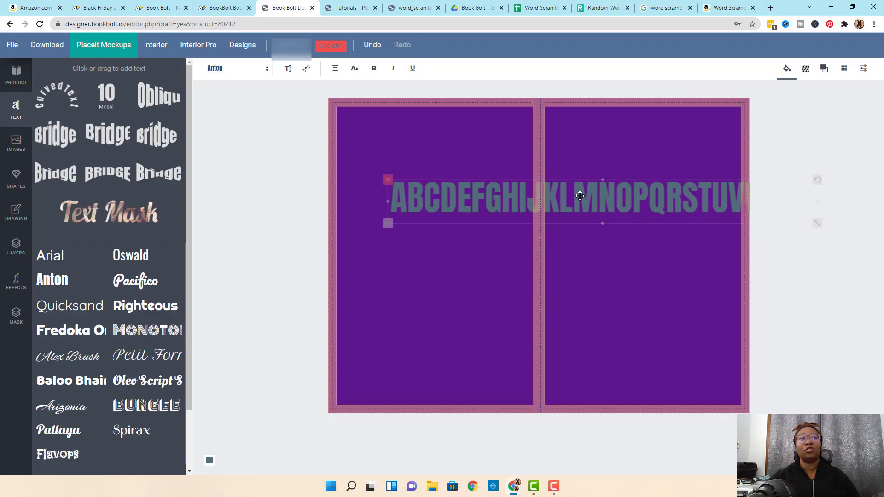
pyautogui.moveTo(580, 196); pyautogui.dragTo(580, 195)
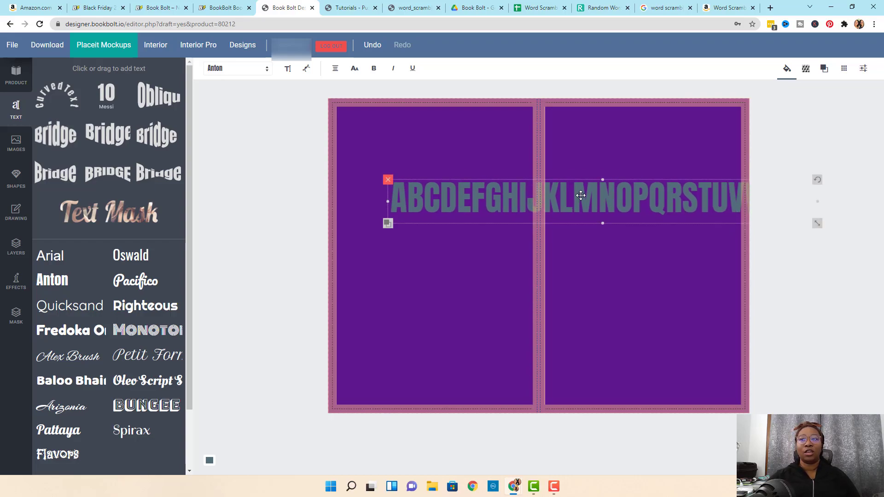
pyautogui.click(806, 71)
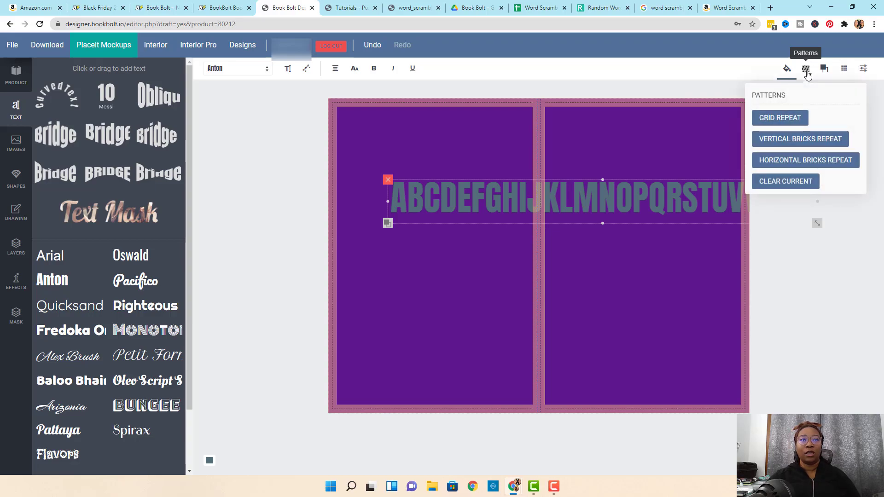
pyautogui.click(796, 161)
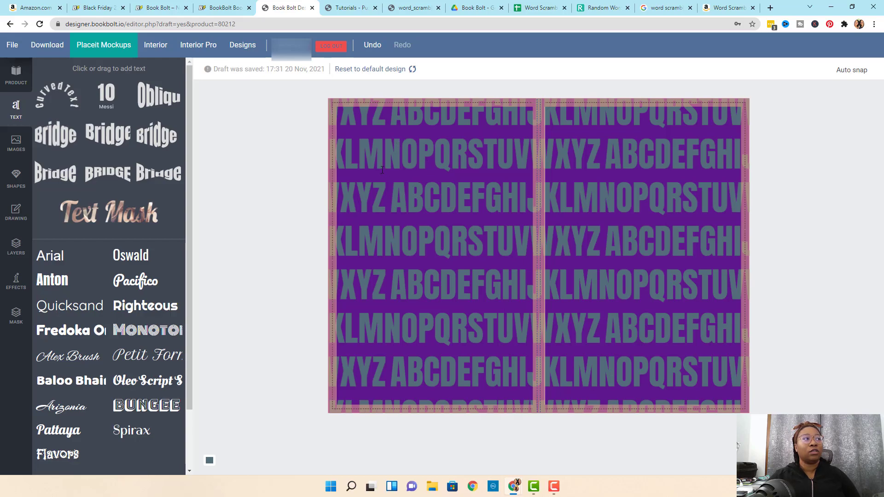
# Step: Lock the Anton layer and the repeated alphabet text layers, and select several rows on the cover to check the lock
pyautogui.click(15, 245)
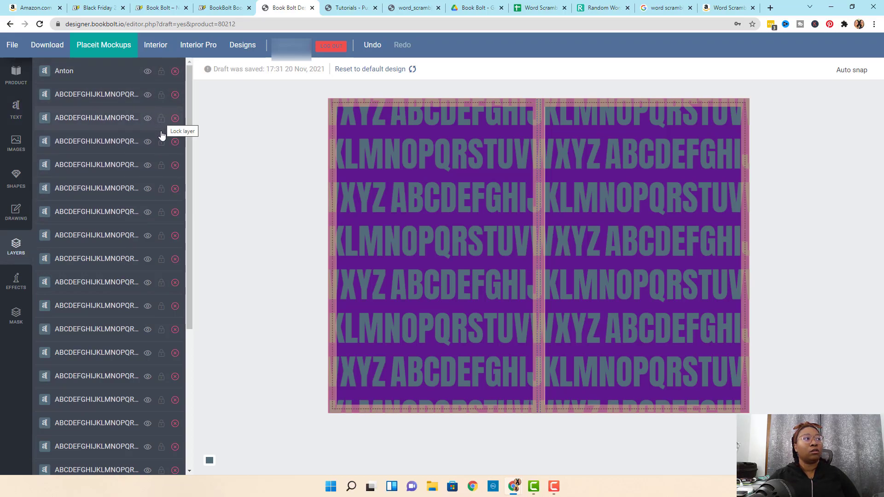
pyautogui.click(162, 71)
pyautogui.click(161, 95)
pyautogui.click(162, 118)
pyautogui.click(161, 142)
pyautogui.click(161, 165)
pyautogui.click(162, 188)
pyautogui.click(162, 213)
pyautogui.click(162, 236)
pyautogui.click(162, 260)
pyautogui.click(162, 283)
pyautogui.click(162, 306)
pyautogui.click(162, 329)
pyautogui.click(161, 353)
pyautogui.click(162, 377)
pyautogui.scroll(-2, 160, 385)
pyautogui.click(161, 265)
pyautogui.scroll(-3, 161, 265)
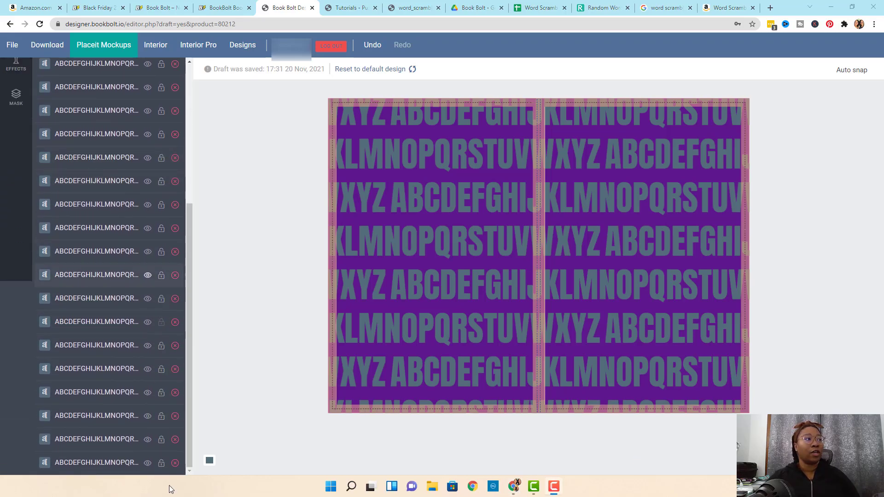
pyautogui.click(416, 241)
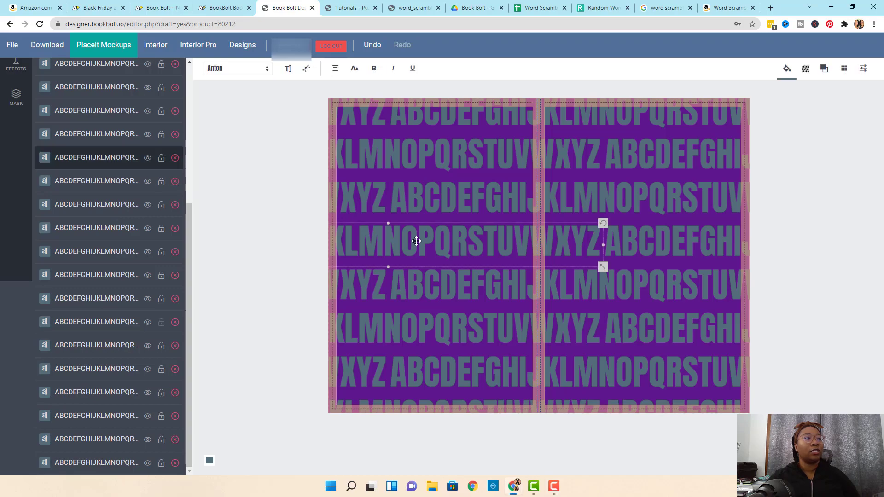
pyautogui.click(665, 207)
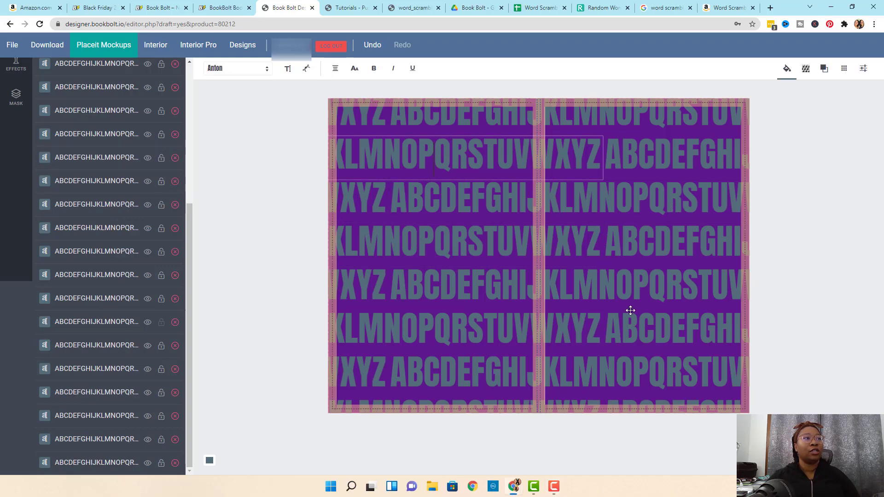
pyautogui.click(631, 291)
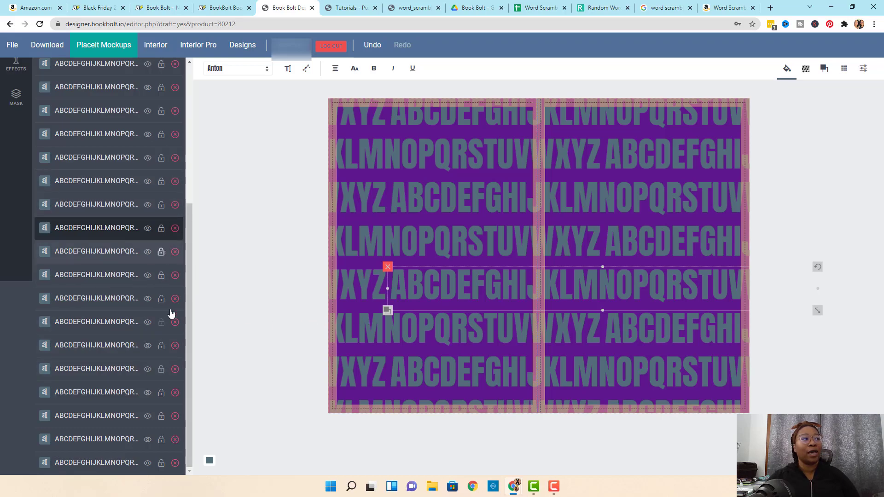
pyautogui.click(192, 154)
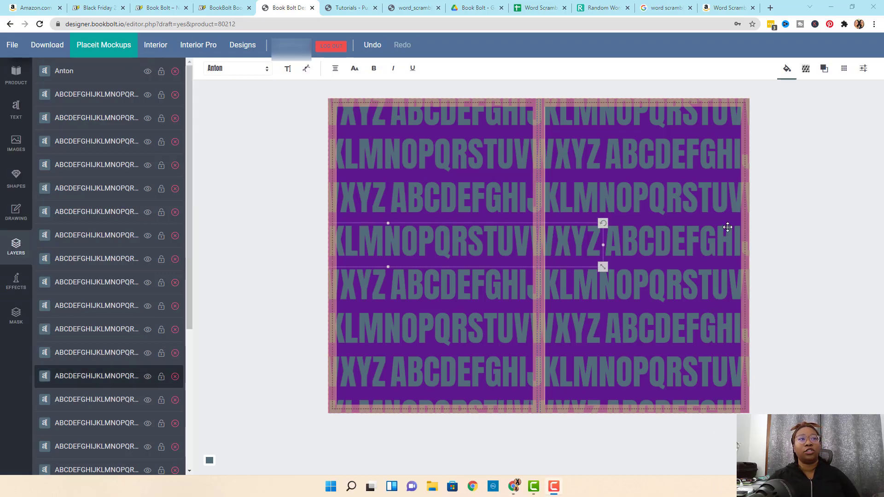
# Step: Fill the original alphabet row, listed as the Anton layer, with the custom pink #f41895
pyautogui.click(639, 200)
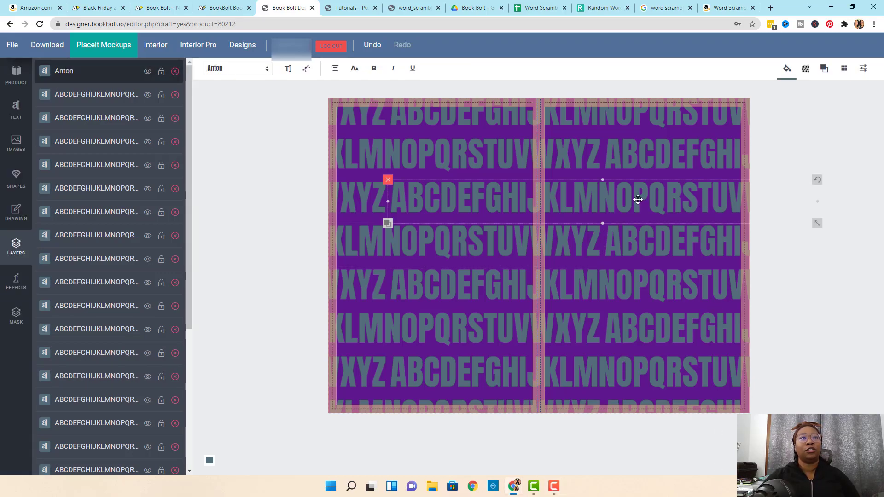
pyautogui.click(788, 72)
pyautogui.click(806, 139)
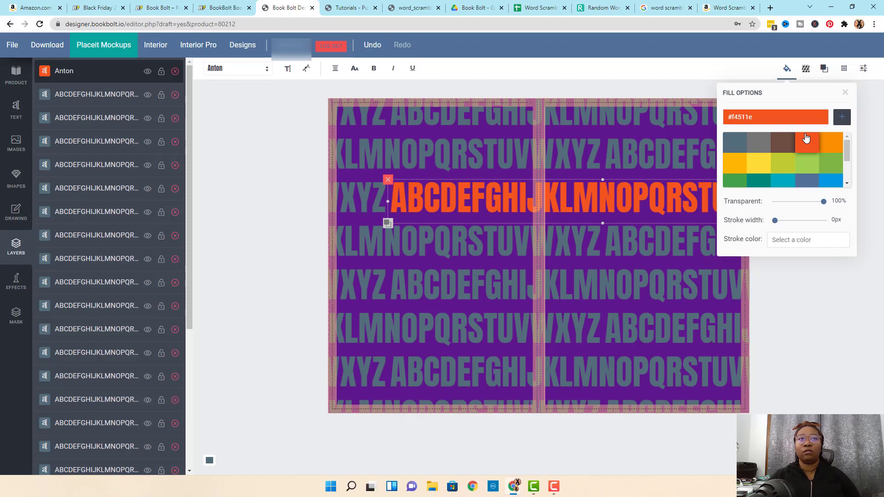
pyautogui.click(745, 118)
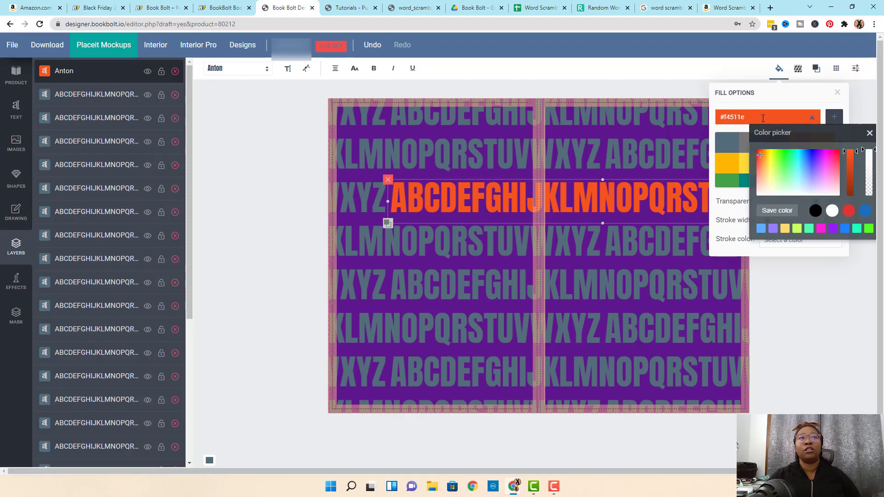
pyautogui.moveTo(764, 157)
pyautogui.mouseDown()
pyautogui.moveTo(788, 165)
pyautogui.moveTo(830, 154)
pyautogui.mouseUp()
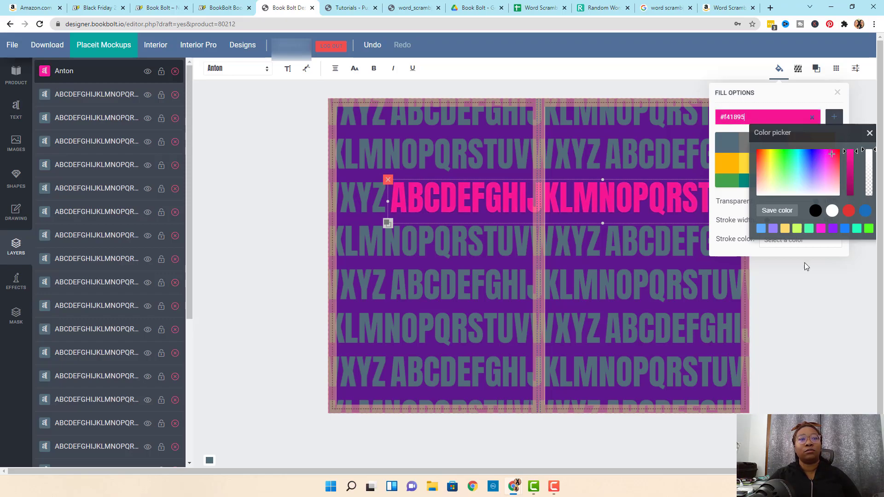
pyautogui.click(778, 297)
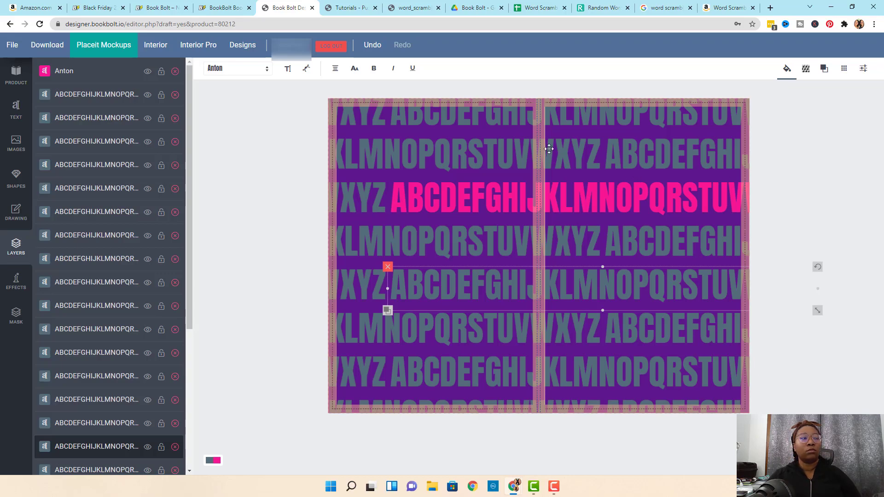
# Step: Fill the two alphabet text segments directly above the pink row with orange #f4511e and yellow #fdd835
pyautogui.click(502, 148)
pyautogui.click(787, 68)
pyautogui.click(804, 142)
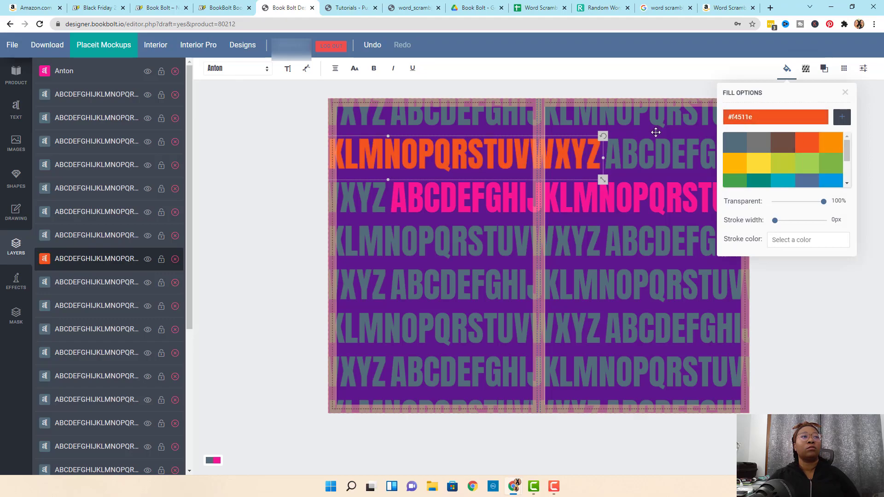
pyautogui.click(672, 164)
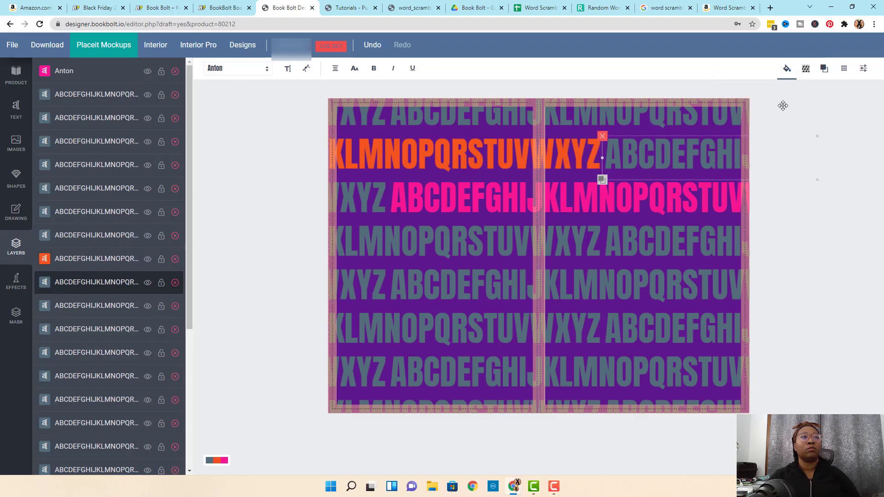
pyautogui.click(806, 73)
pyautogui.click(786, 69)
pyautogui.click(760, 163)
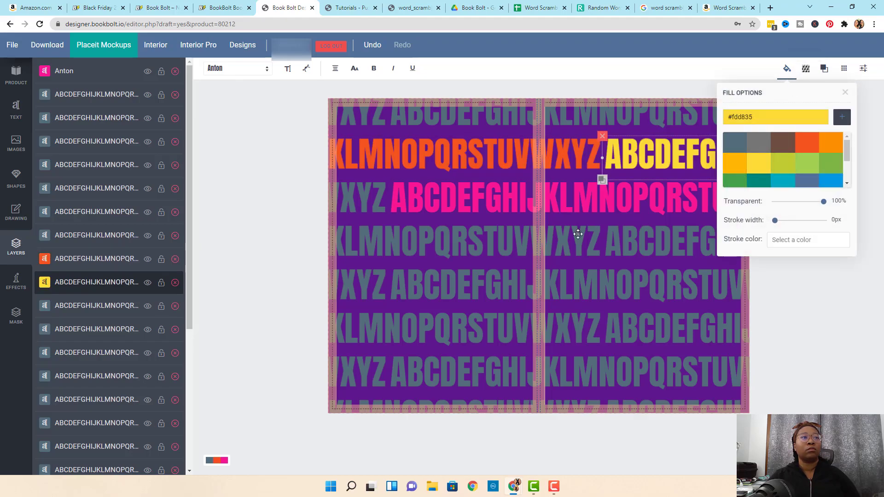
# Step: Recolor the alphabet rows around the pink one with varied bright fills, including amber, crimson, teal, green, lime, blue and violet
pyautogui.click(502, 237)
pyautogui.click(787, 69)
pyautogui.scroll(-2, 807, 171)
pyautogui.scroll(2, 806, 166)
pyautogui.click(825, 179)
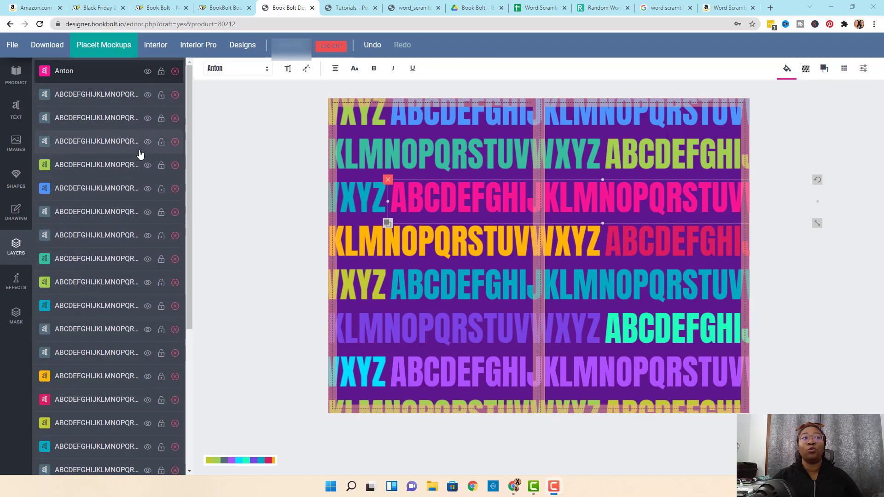
# Step: Lock the three alphabet text layers directly below the Anton layer in the layer list
pyautogui.click(161, 95)
pyautogui.click(162, 118)
pyautogui.click(161, 141)
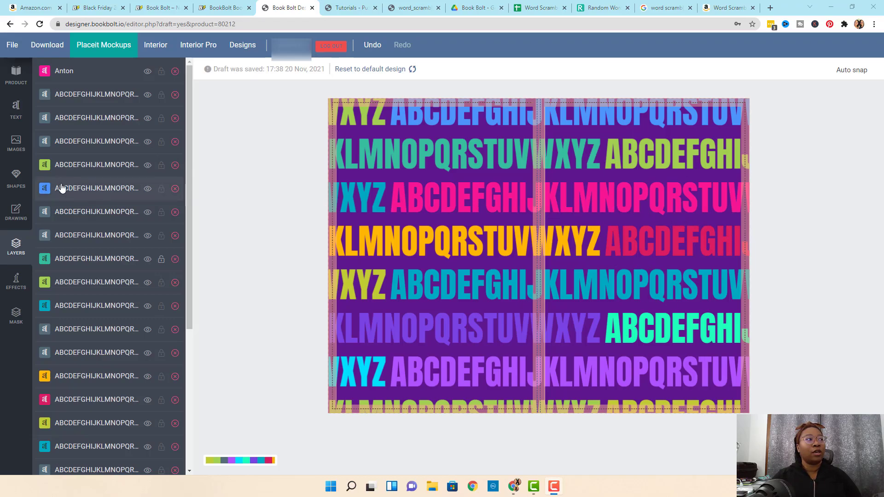
# Step: Add a square shape and stretch it into a large black rectangle in the upper part of the front cover
pyautogui.click(17, 179)
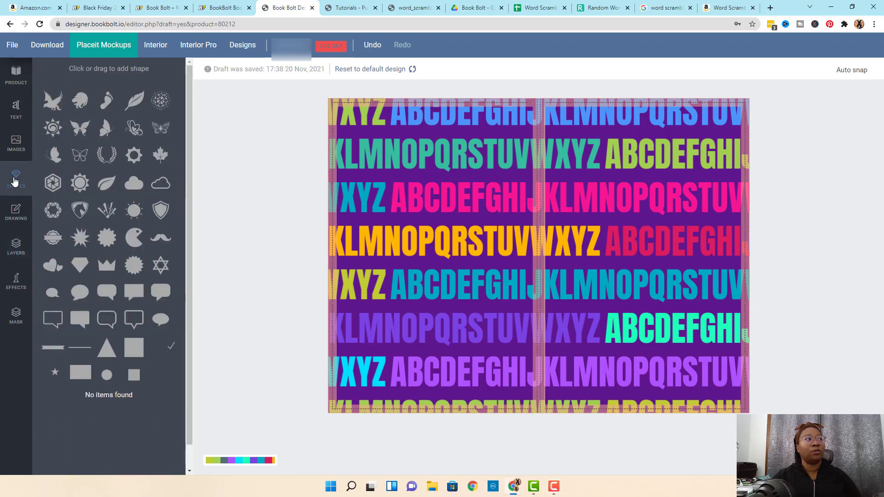
pyautogui.click(134, 350)
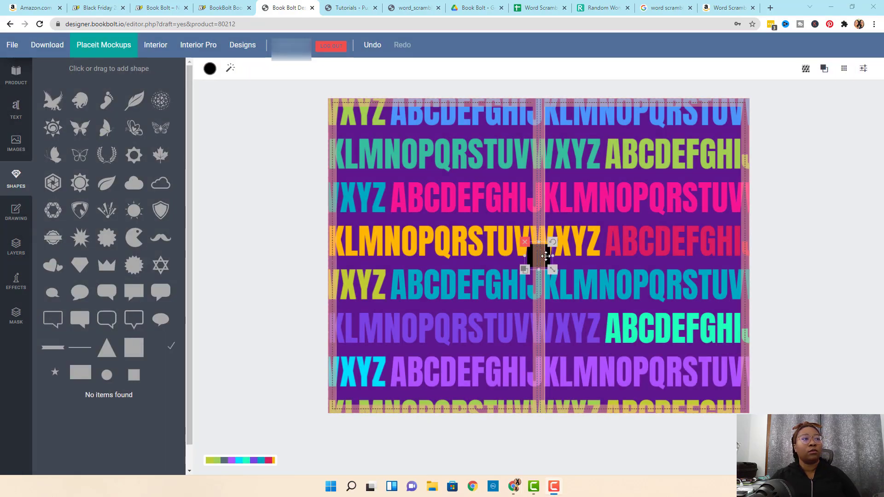
pyautogui.moveTo(546, 256); pyautogui.dragTo(605, 171)
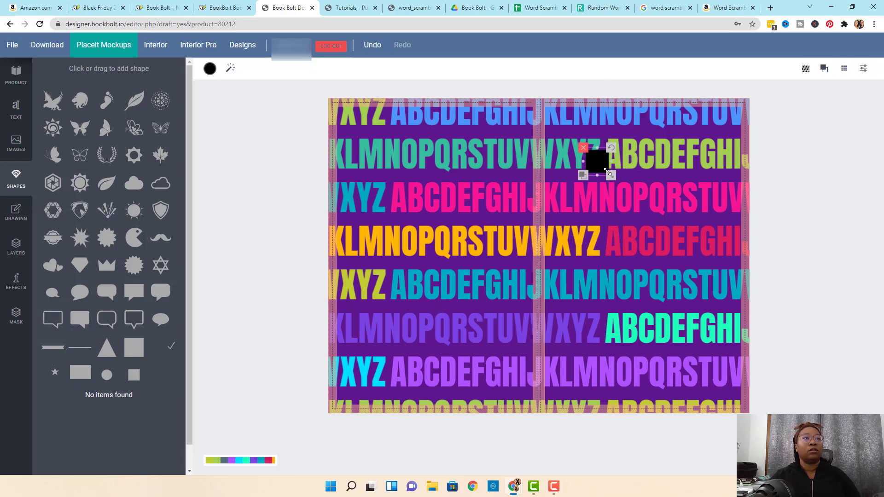
pyautogui.moveTo(611, 175); pyautogui.dragTo(687, 252)
pyautogui.moveTo(625, 192); pyautogui.dragTo(672, 245)
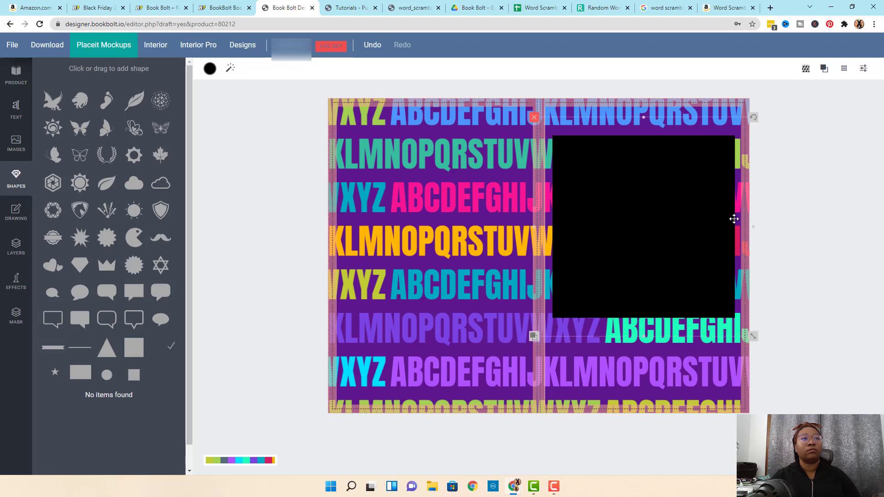
pyautogui.moveTo(753, 224); pyautogui.dragTo(746, 225)
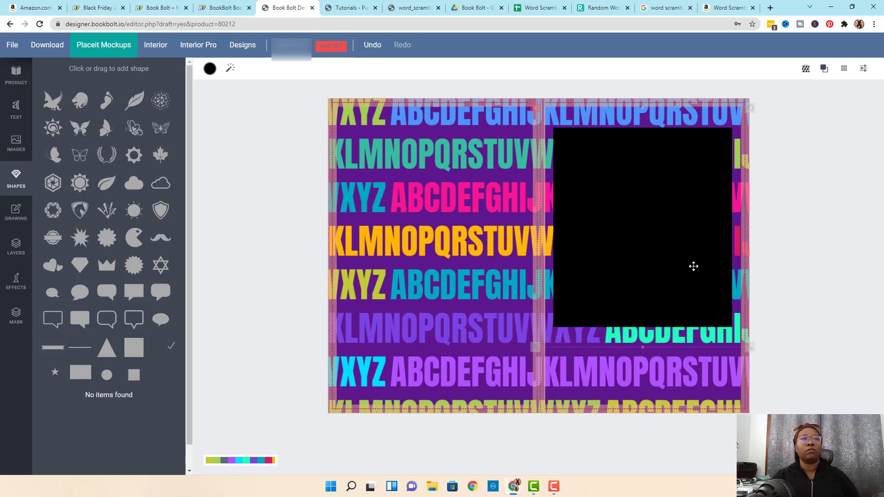
pyautogui.moveTo(693, 266); pyautogui.dragTo(693, 267)
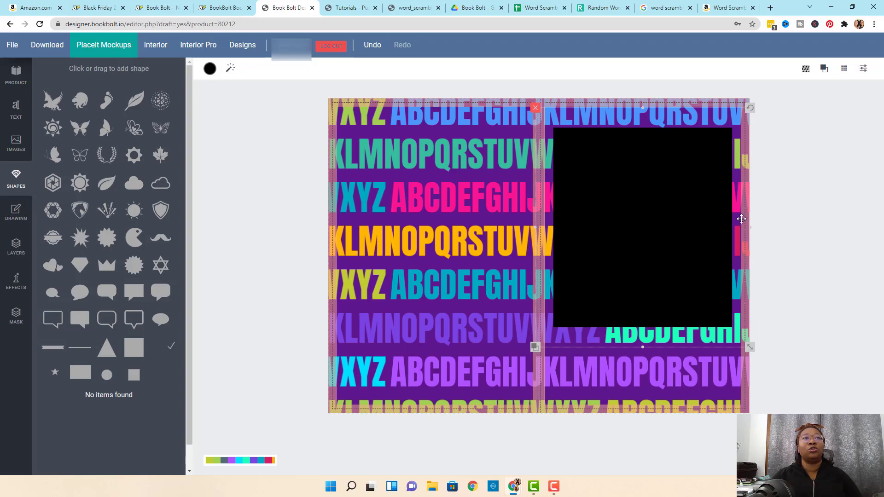
# Step: Bring up the Auto snap mode setting and nudge the black rectangle into position on the front cover
pyautogui.click(817, 221)
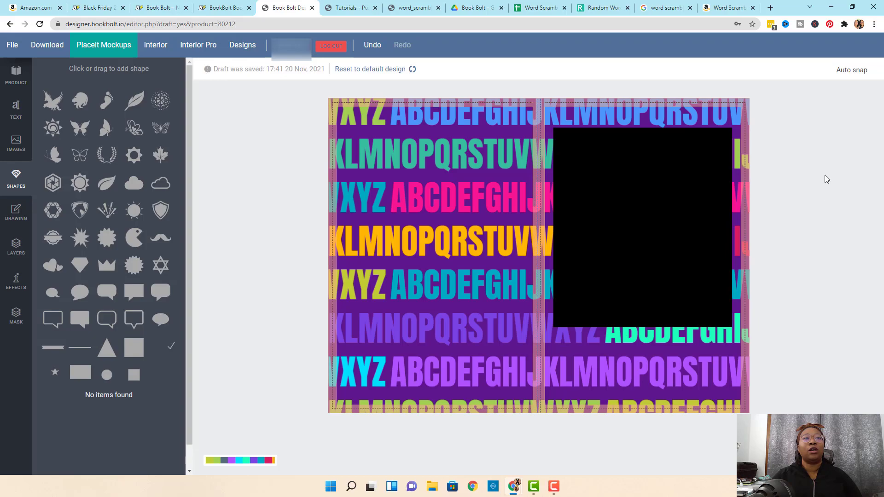
pyautogui.click(850, 70)
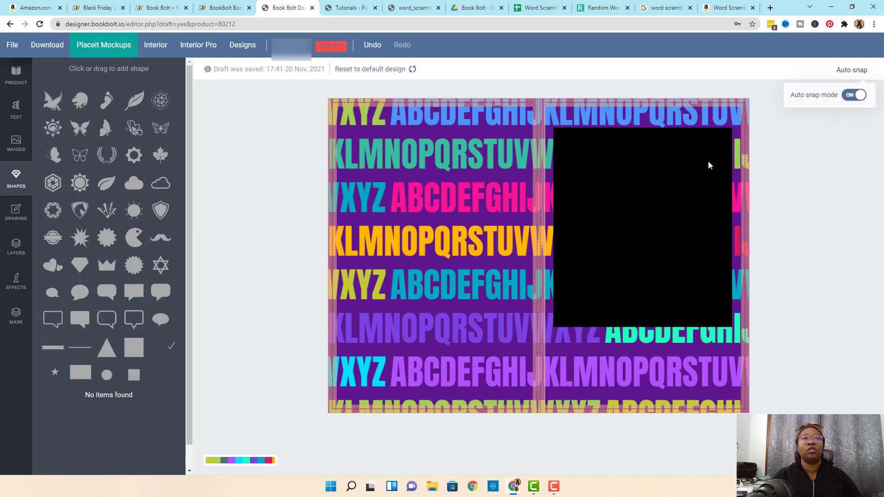
pyautogui.moveTo(630, 231)
pyautogui.mouseDown()
pyautogui.moveTo(622, 231)
pyautogui.moveTo(636, 236)
pyautogui.moveTo(628, 233)
pyautogui.mouseUp()
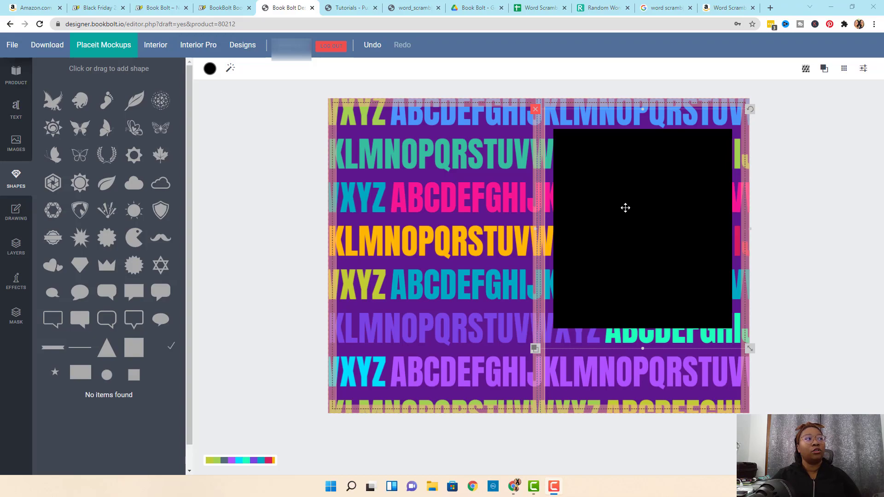
# Step: Fill the front cover rectangle with the very dark purple #18062b
pyautogui.click(210, 72)
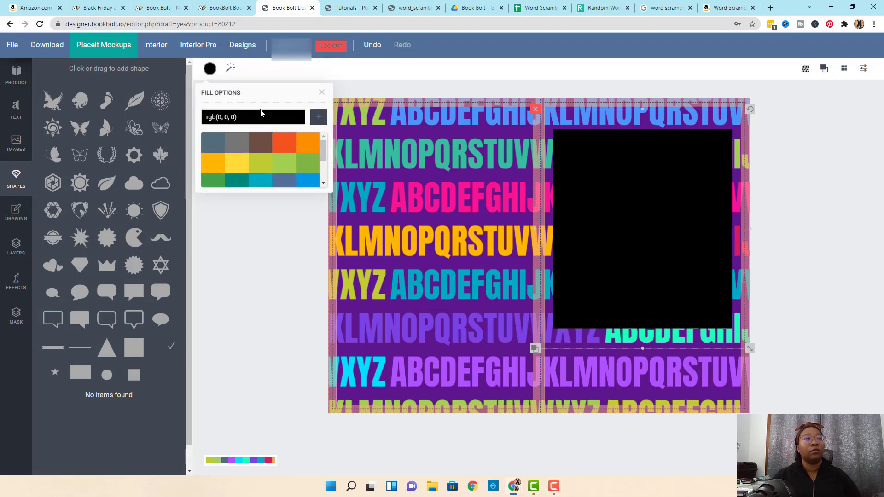
pyautogui.click(248, 117)
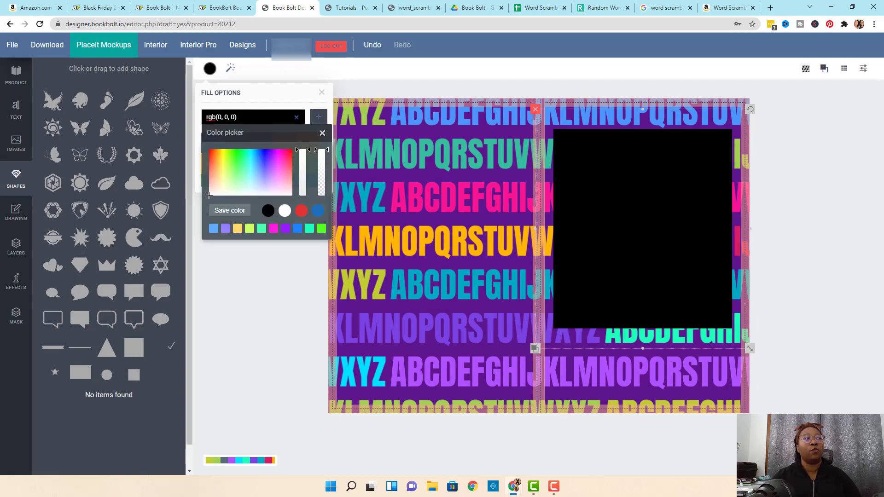
pyautogui.click(265, 172)
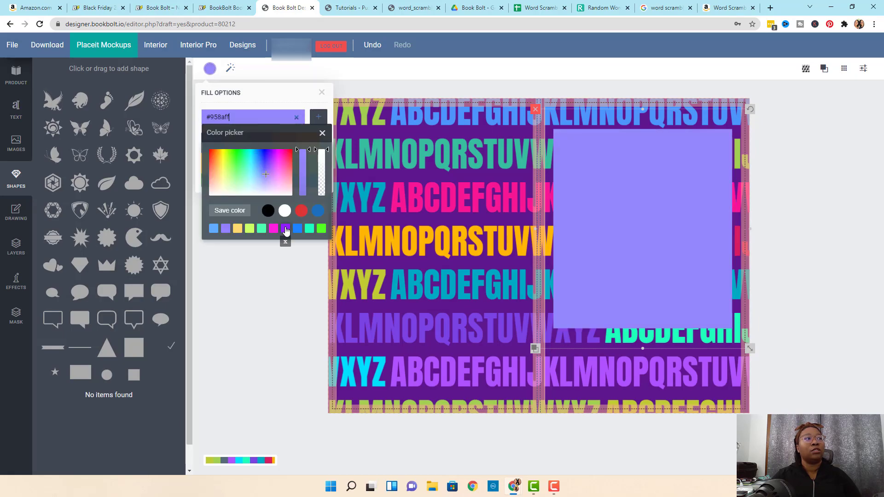
pyautogui.click(285, 228)
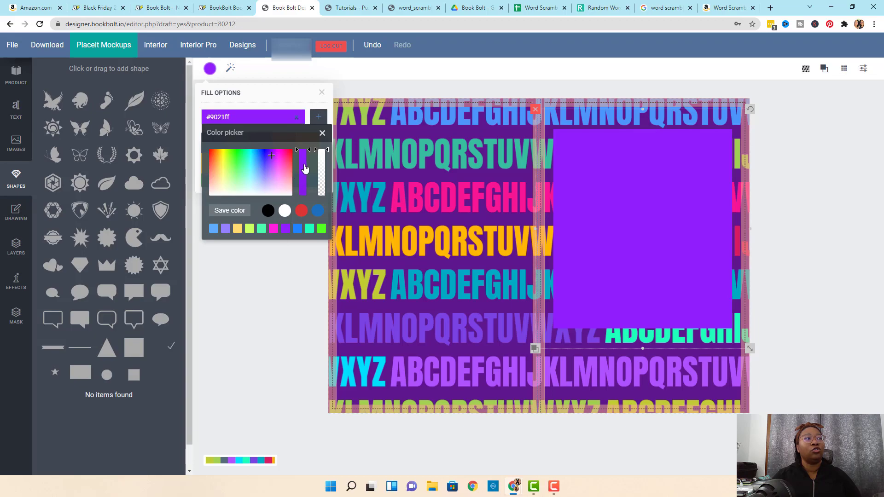
pyautogui.click(304, 160)
pyautogui.moveTo(307, 171); pyautogui.dragTo(307, 189)
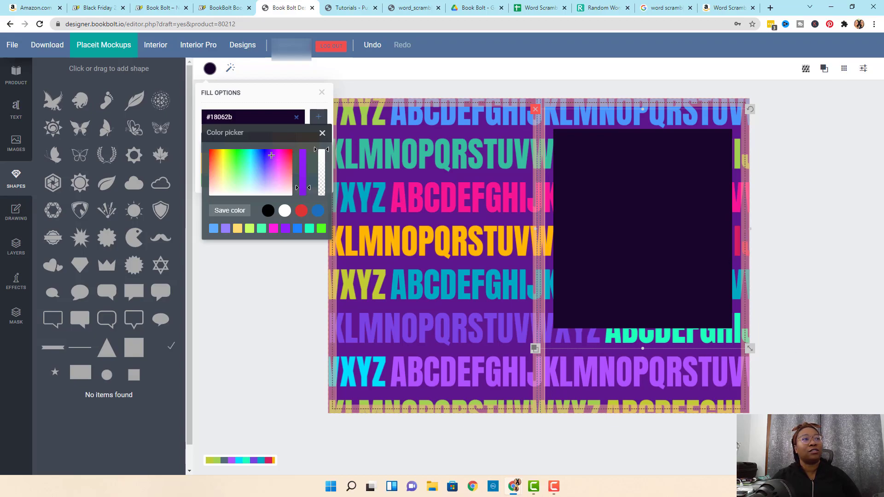
# Step: Duplicate the dark rectangle, offset the copy slightly, and fill it with white #ffffff
pyautogui.click(664, 166)
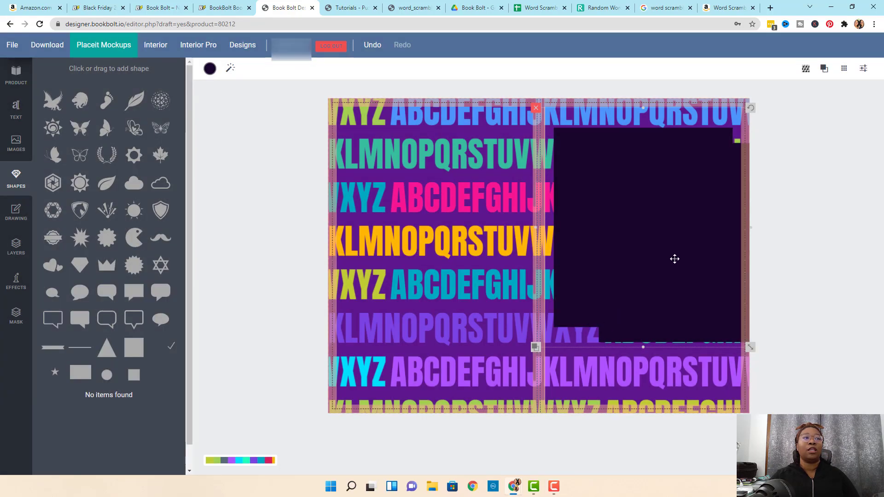
pyautogui.moveTo(673, 256); pyautogui.dragTo(631, 255)
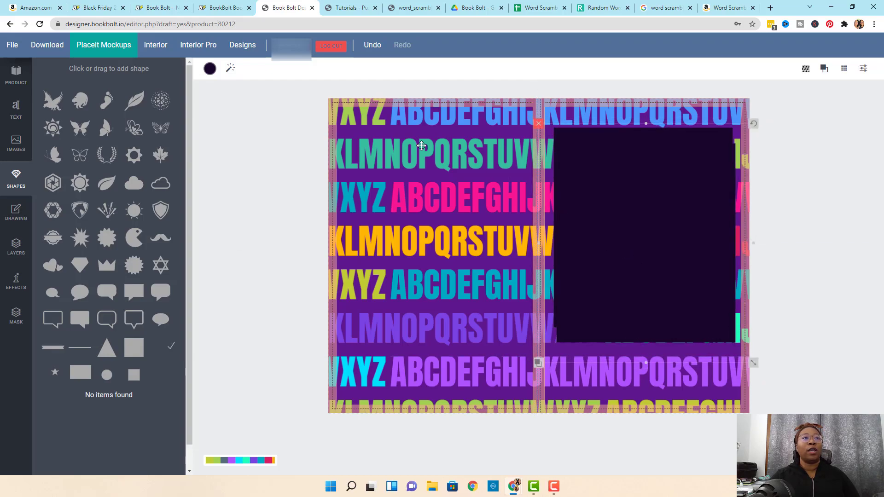
pyautogui.click(210, 69)
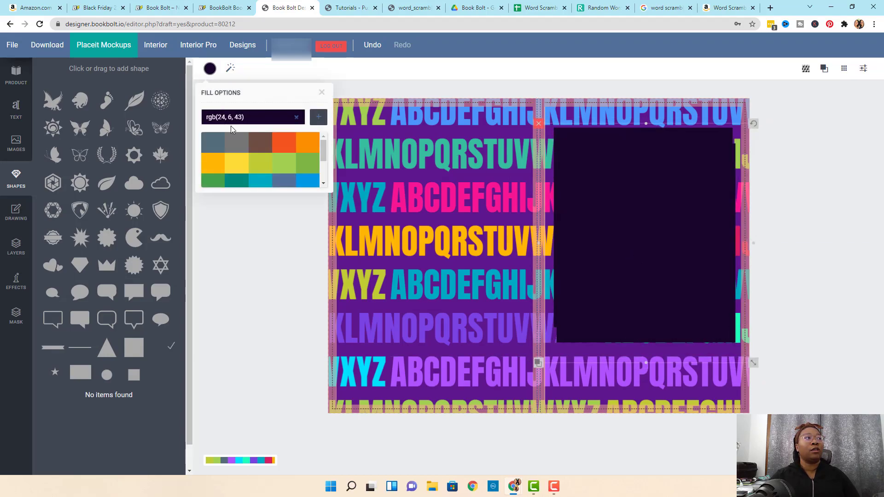
pyautogui.click(258, 117)
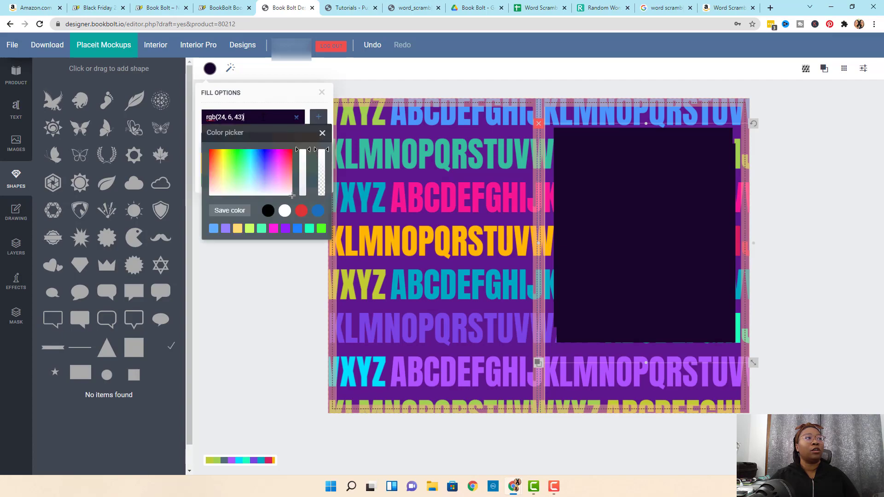
pyautogui.click(285, 211)
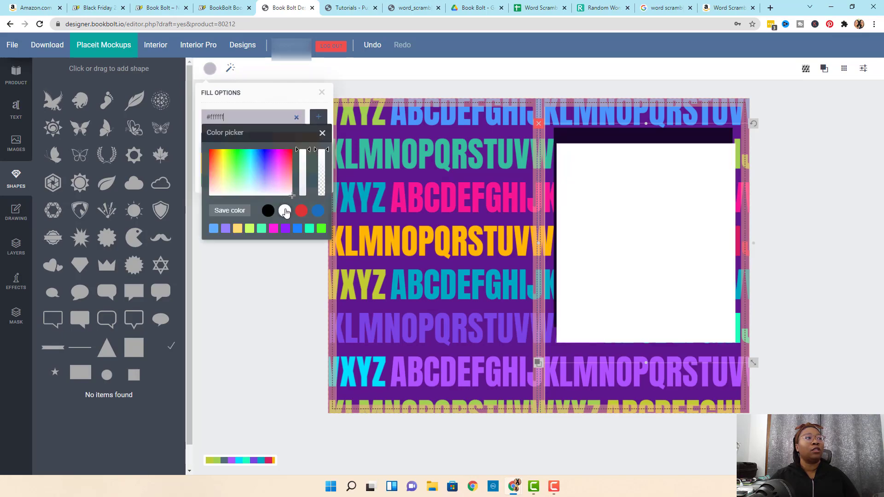
pyautogui.click(634, 265)
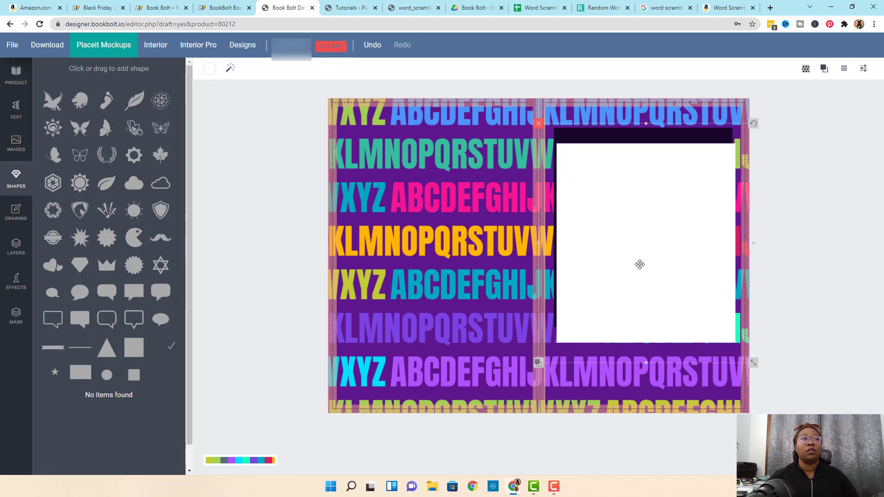
# Step: Shrink the white rectangle slightly and center it over the dark one so an even dark border frames it
pyautogui.moveTo(640, 264); pyautogui.dragTo(638, 233)
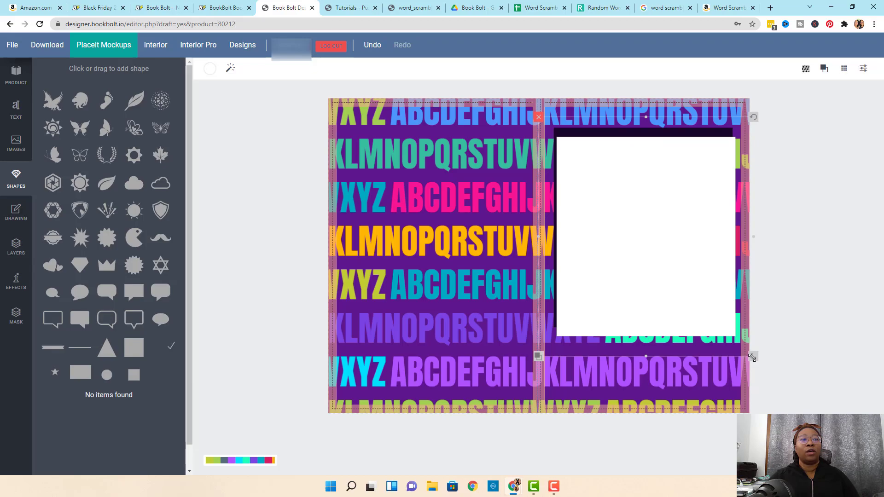
pyautogui.moveTo(751, 358); pyautogui.dragTo(747, 354)
pyautogui.moveTo(672, 261); pyautogui.dragTo(672, 252)
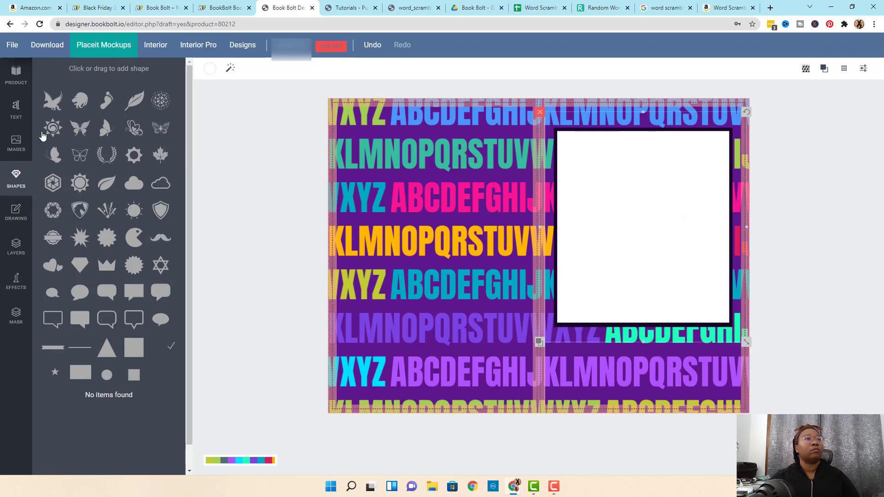
# Step: Lock both Square layers, and check the reference Word Scramble Puzzles for Adults listing on Amazon before returning to the text options
pyautogui.click(16, 247)
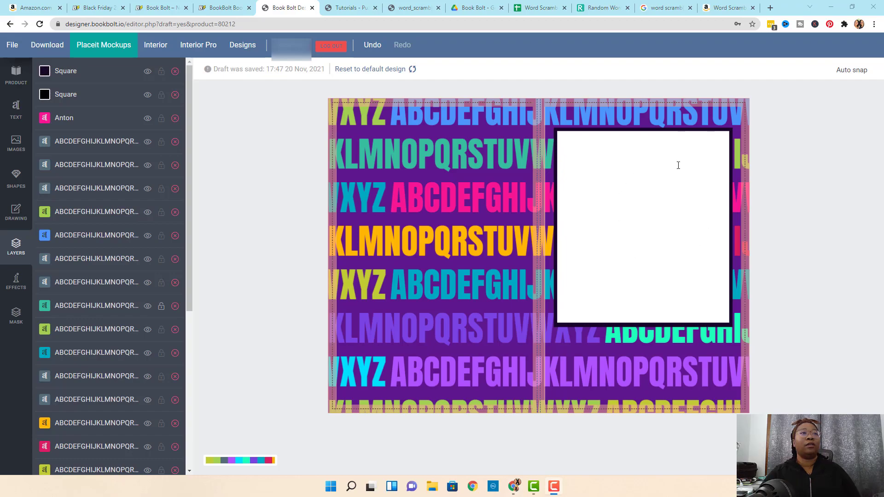
pyautogui.click(22, 119)
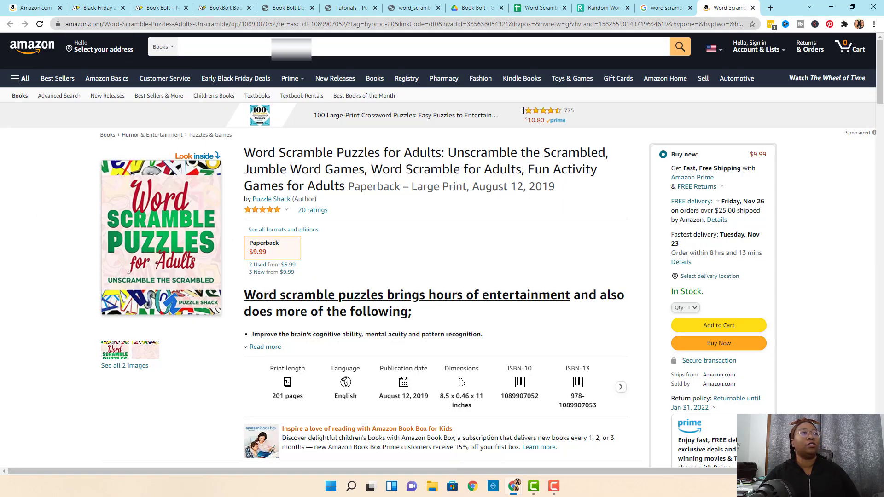
pyautogui.click(288, 8)
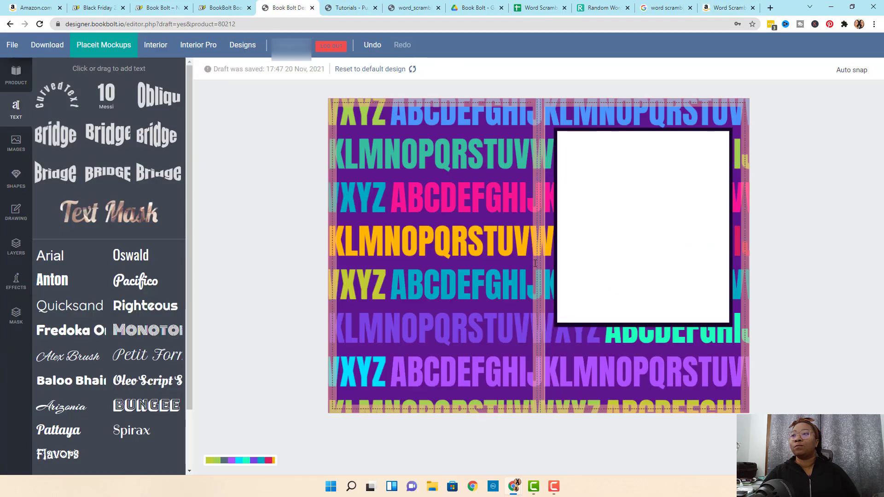
# Step: Add a Pacifico text reading "Word" near the upper edge of the white panel
pyautogui.click(150, 284)
pyautogui.moveTo(544, 256); pyautogui.dragTo(675, 179)
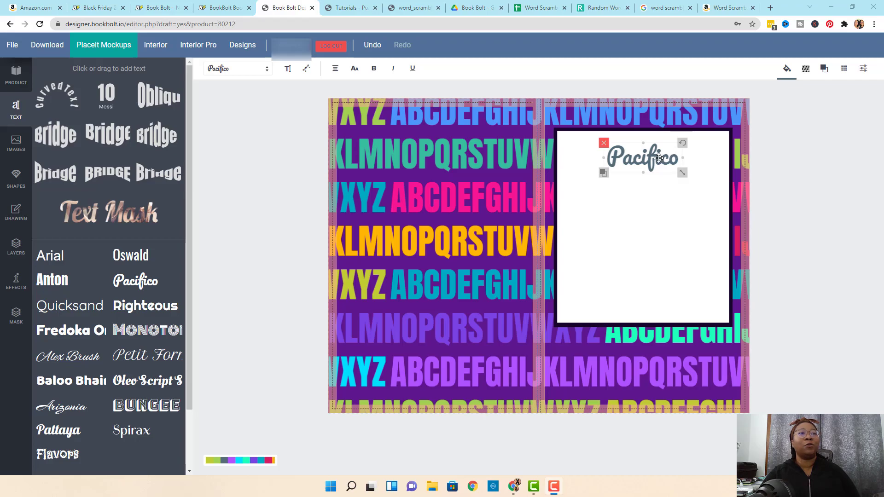
pyautogui.doubleClick(667, 159)
pyautogui.write('Word')
# Step: Add an Anton text reading "SCRAMBLE" below "Word" on the white panel
pyautogui.moveTo(64, 281); pyautogui.dragTo(649, 242)
pyautogui.doubleClick(627, 196)
pyautogui.write('SCRAMBLE')
# Step: Place another Anton text line below "SCRAMBLE" and change its wording to "PUZZLE"
pyautogui.hotkey('ctrl', 'c')
pyautogui.hotkey('ctrl', 'v')
pyautogui.click(649, 243)
pyautogui.press('Delete')
pyautogui.press('Delete')
pyautogui.press('Delete')
pyautogui.press('Delete')
pyautogui.press('BackSpace')
pyautogui.press('BackSpace')
pyautogui.press('BackSpace')
pyautogui.press('BackSpace')
pyautogui.write('PUZZLE')
# Step: Duplicate the "Word" text, move the copy below "PUZZLE", and change its wording to "for adults"
pyautogui.click(640, 158)
pyautogui.click(606, 174)
pyautogui.moveTo(686, 162); pyautogui.dragTo(647, 278)
pyautogui.doubleClick(647, 278)
pyautogui.press('BackSpace')
pyautogui.write('for adults')
# Step: Enlarge the "SCRAMBLE" and "PUZZLE" lines to span the full width of the white panel
pyautogui.click(670, 197)
pyautogui.moveTo(682, 216); pyautogui.dragTo(709, 230)
pyautogui.moveTo(674, 198); pyautogui.dragTo(693, 198)
pyautogui.click(665, 245)
pyautogui.moveTo(681, 264); pyautogui.dragTo(672, 259)
pyautogui.moveTo(720, 289); pyautogui.dragTo(730, 294)
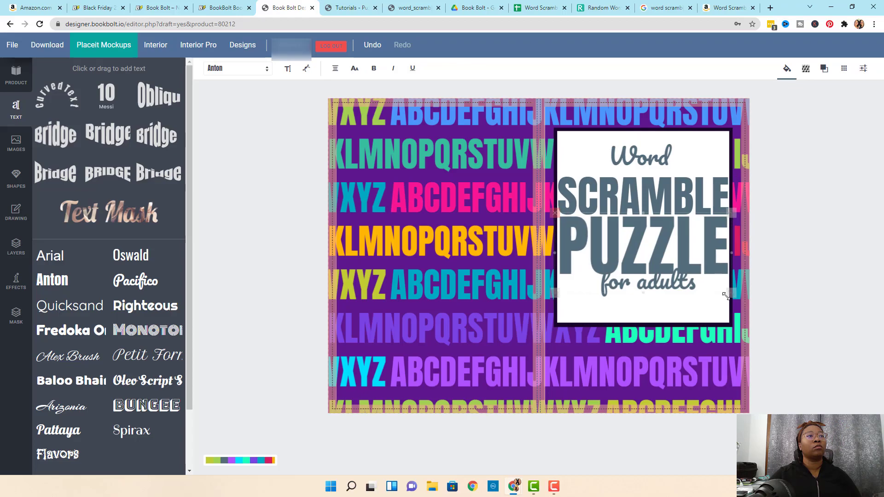
# Step: Move "for adults" clear of "PUZZLE", then enlarge "Word" and center it above "SCRAMBLE"
pyautogui.moveTo(648, 282); pyautogui.dragTo(649, 293)
pyautogui.click(649, 158)
pyautogui.moveTo(672, 175); pyautogui.dragTo(685, 179)
pyautogui.moveTo(652, 165); pyautogui.dragTo(658, 163)
pyautogui.moveTo(649, 294); pyautogui.dragTo(646, 297)
pyautogui.moveTo(654, 159); pyautogui.dragTo(654, 160)
# Step: Fine-tune the positions of "Word", "PUZZLE" and "for adults" for balanced spacing within the white panel
pyautogui.click(684, 253)
pyautogui.moveTo(684, 252); pyautogui.dragTo(684, 253)
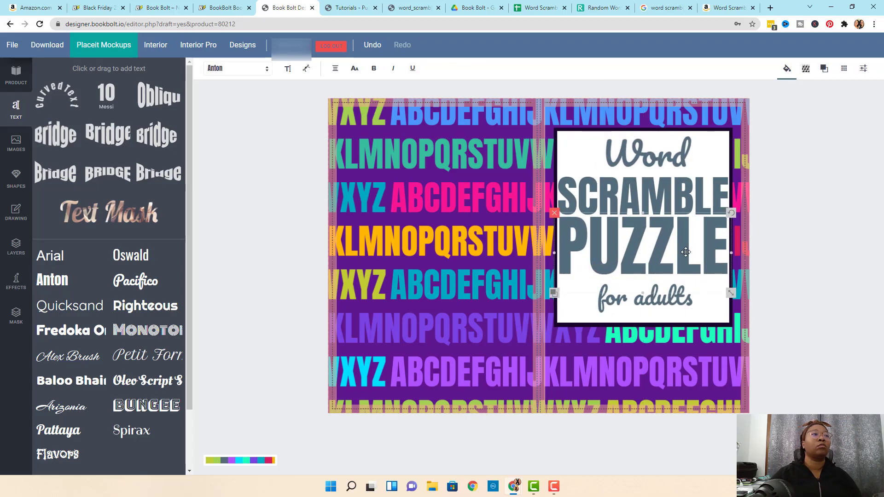
pyautogui.click(657, 299)
pyautogui.moveTo(657, 299); pyautogui.dragTo(657, 298)
pyautogui.click(653, 155)
pyautogui.click(819, 303)
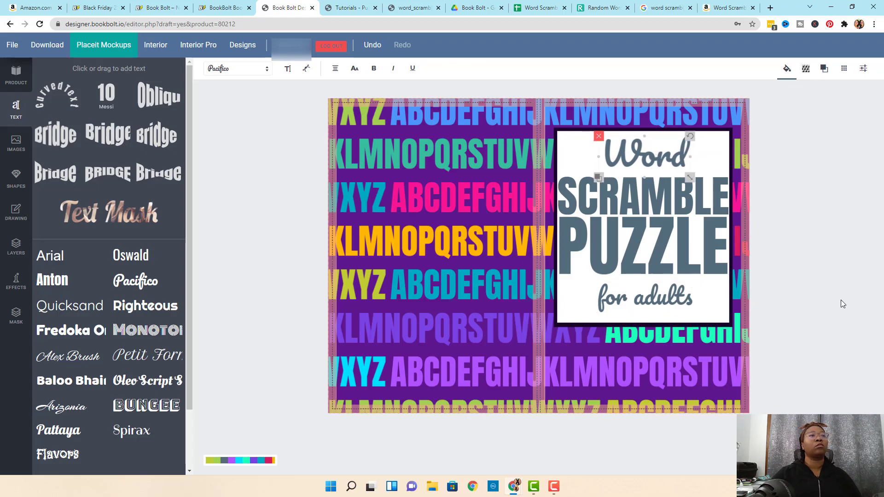
pyautogui.click(644, 299)
pyautogui.moveTo(654, 156); pyautogui.dragTo(655, 157)
pyautogui.click(807, 230)
pyautogui.moveTo(657, 233); pyautogui.dragTo(656, 237)
pyautogui.click(783, 156)
pyautogui.click(656, 156)
pyautogui.click(824, 282)
pyautogui.moveTo(644, 297); pyautogui.dragTo(643, 300)
pyautogui.click(781, 216)
# Step: Fill the "Word" title text with black
pyautogui.click(672, 153)
pyautogui.click(787, 68)
pyautogui.click(776, 117)
pyautogui.click(815, 211)
# Step: Fill the "SCRAMBLE" and "PUZZLE" title lines with black #000000
pyautogui.click(658, 197)
pyautogui.click(787, 69)
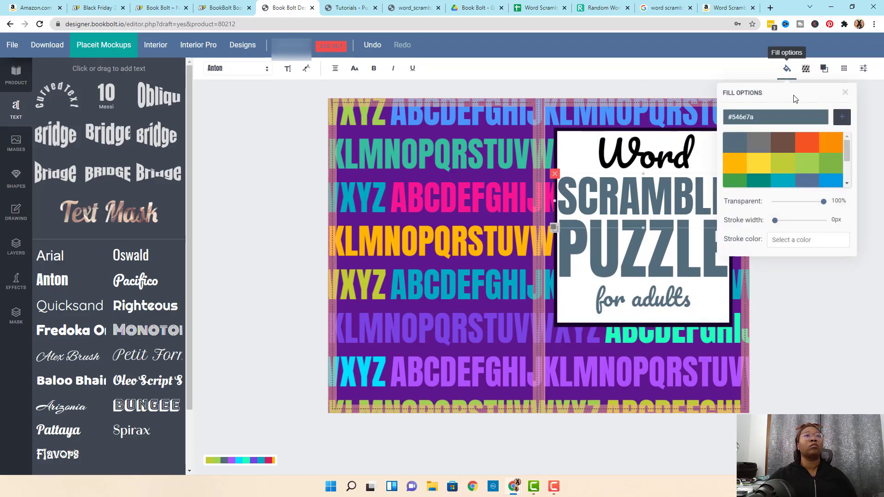
pyautogui.click(776, 117)
pyautogui.click(815, 211)
pyautogui.click(787, 68)
pyautogui.click(776, 117)
pyautogui.click(815, 211)
# Step: Fill the "for adults" text with black and deselect it
pyautogui.click(643, 300)
pyautogui.click(787, 68)
pyautogui.click(775, 117)
pyautogui.click(815, 210)
pyautogui.click(793, 317)
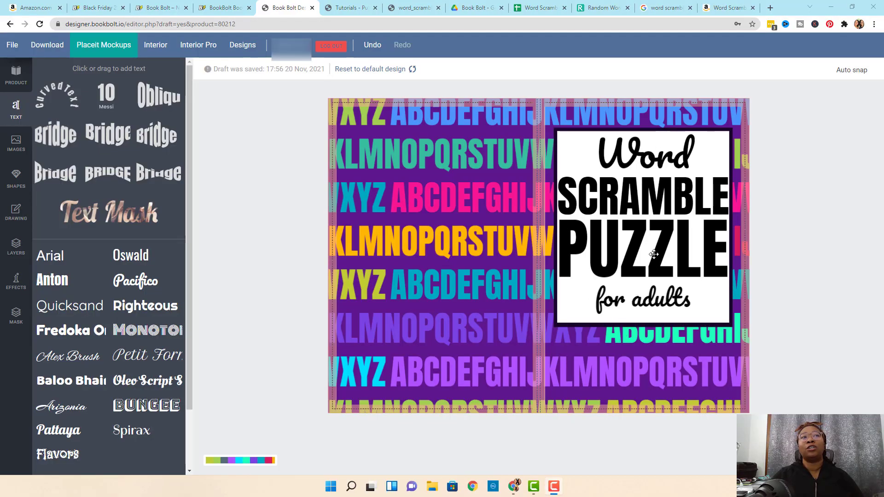
# Step: Layer a green-filled duplicate of the "SCRAMBLE" line slightly offset over the black original to create a drop-shadow effect
pyautogui.click(654, 199)
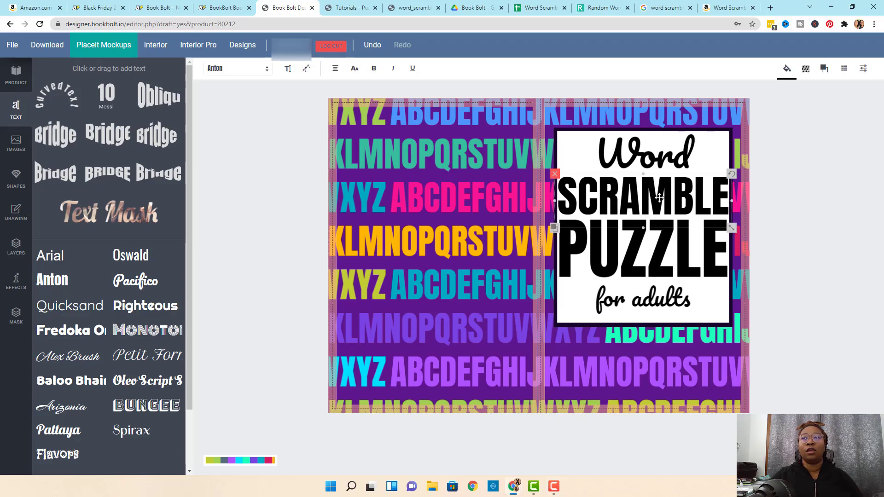
pyautogui.click(557, 233)
pyautogui.moveTo(721, 192); pyautogui.dragTo(691, 182)
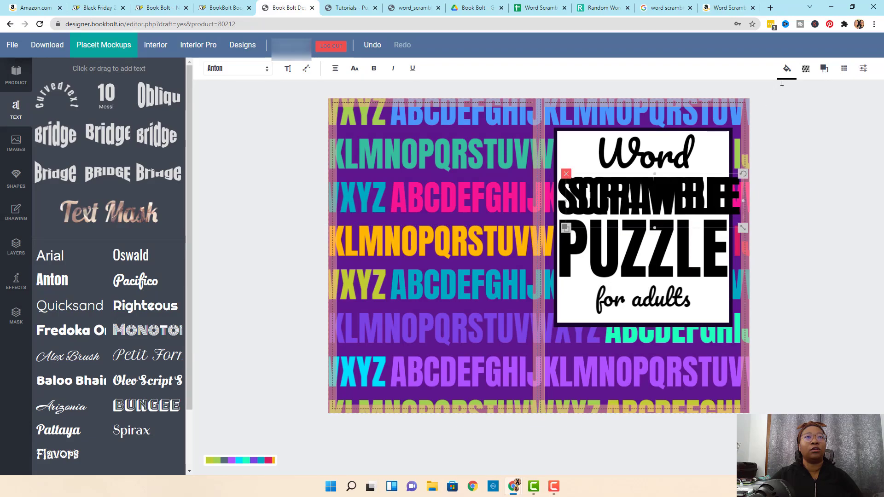
pyautogui.click(787, 69)
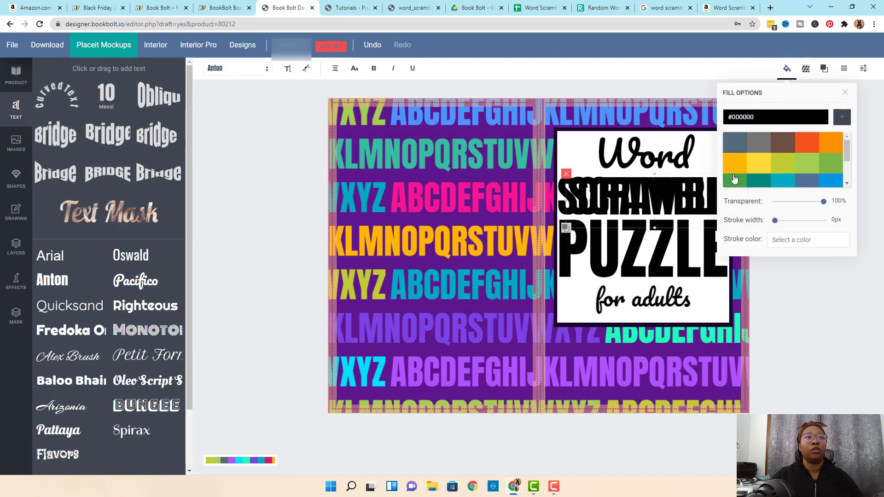
pyautogui.click(734, 180)
pyautogui.moveTo(669, 191); pyautogui.dragTo(664, 189)
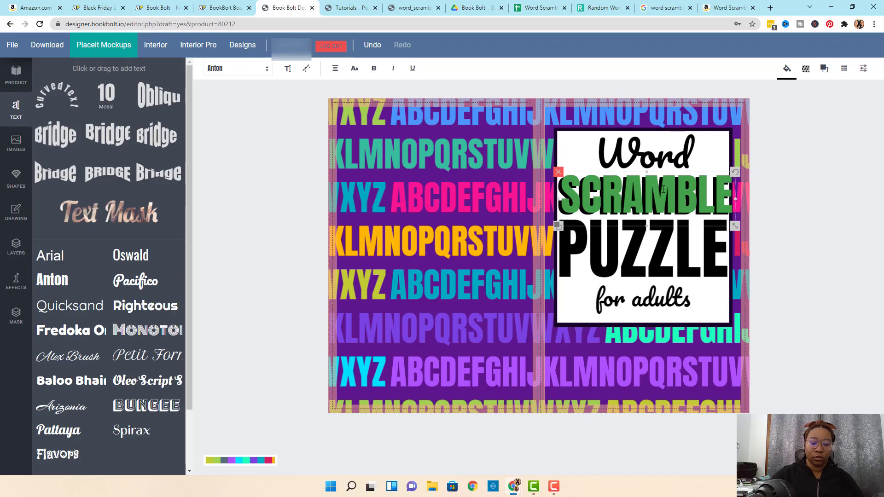
pyautogui.moveTo(663, 189); pyautogui.dragTo(663, 189)
# Step: Overlay a green-filled copy of "PUZZLE" with a slight upward offset on its black original for the same shadow look, and deselect it
pyautogui.click(670, 247)
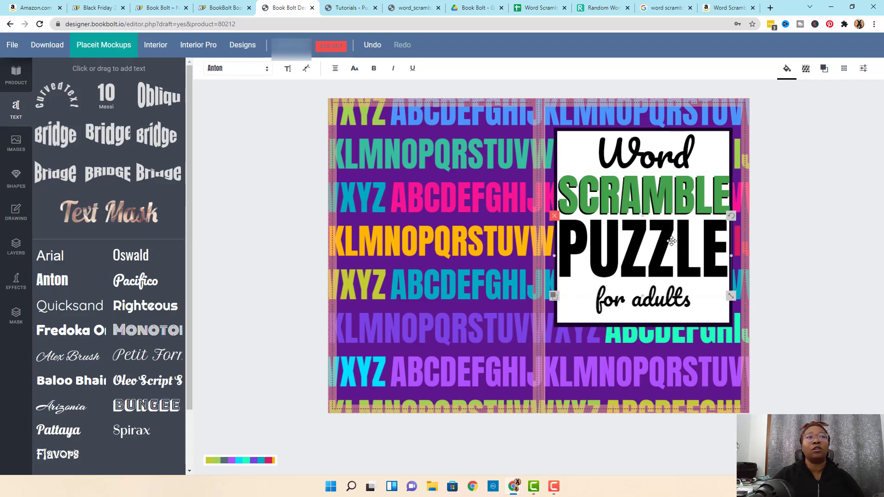
pyautogui.click(658, 238)
pyautogui.press('Right')
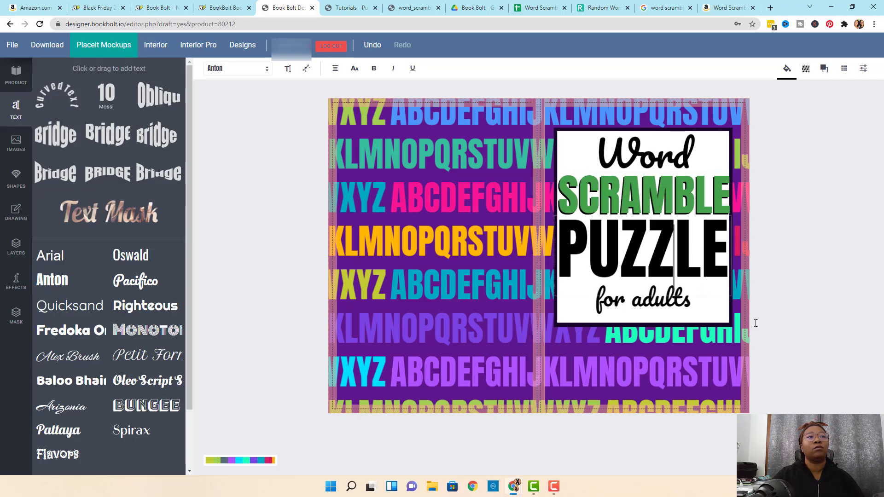
pyautogui.click(635, 228)
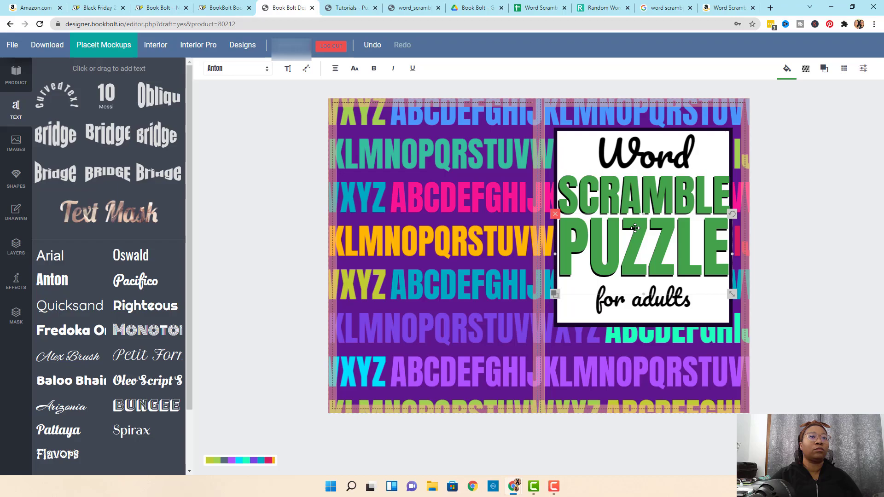
pyautogui.click(805, 226)
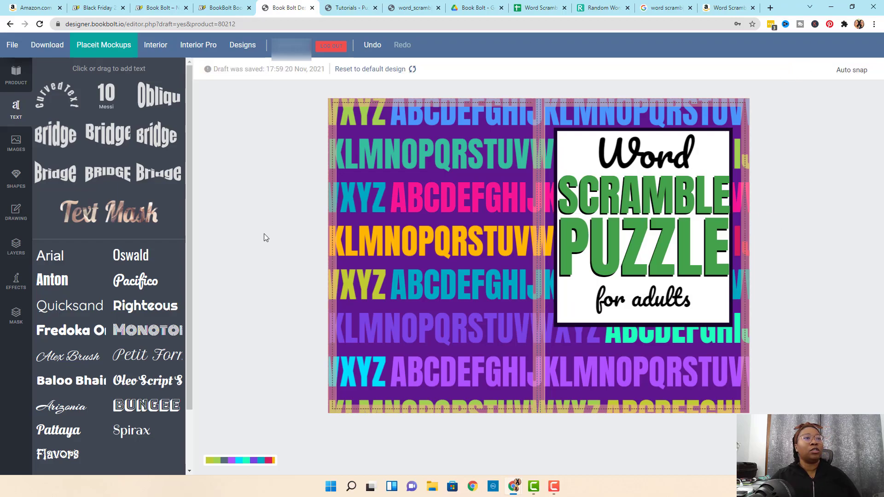
# Step: Lock all the title text layers and both square panel layers on the front cover
pyautogui.click(17, 246)
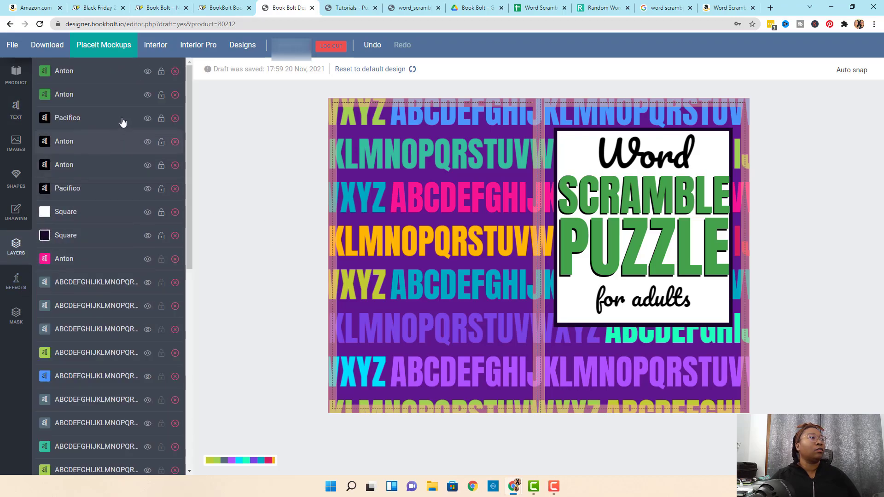
pyautogui.click(160, 73)
pyautogui.click(161, 96)
pyautogui.click(161, 119)
pyautogui.click(161, 164)
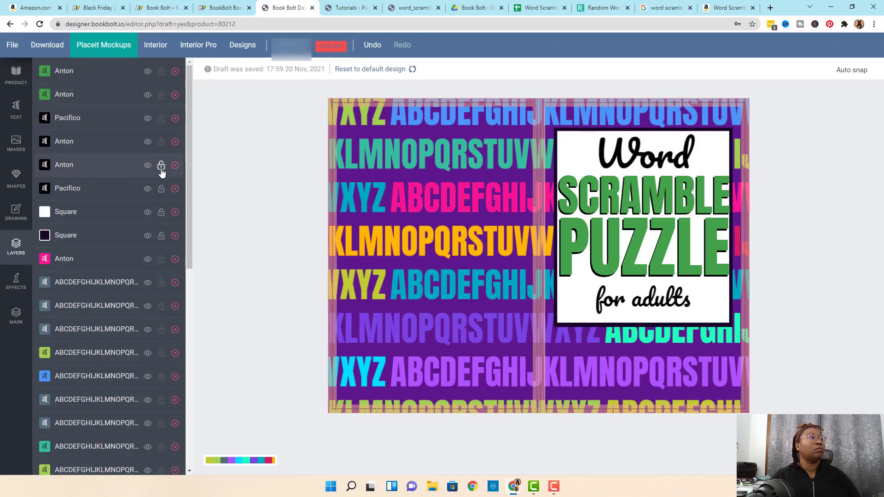
pyautogui.click(161, 189)
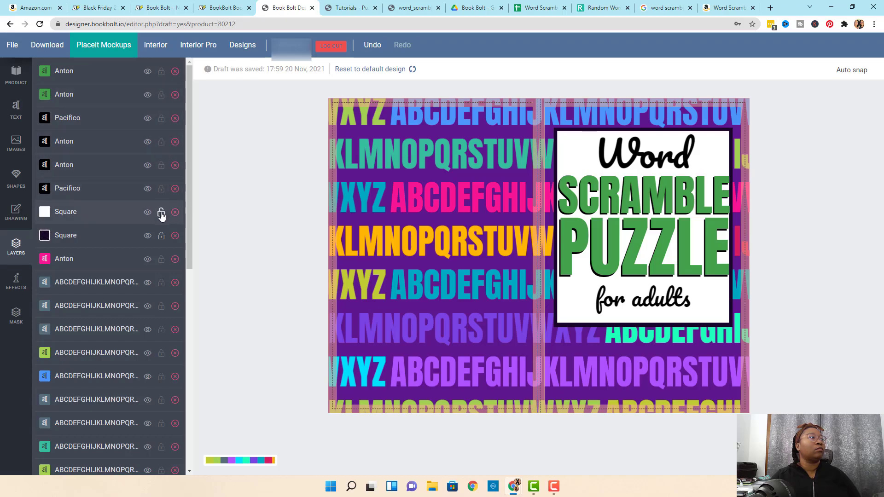
pyautogui.click(161, 235)
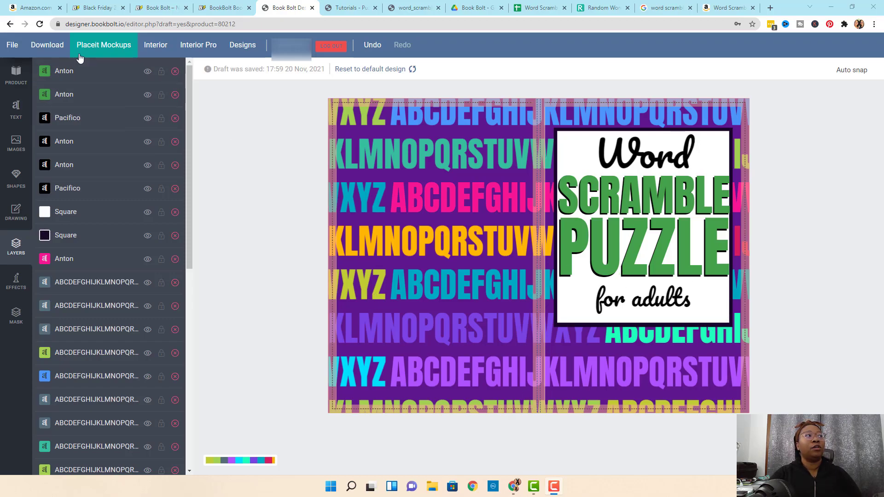
# Step: Generate the finished cover design and download it as a PDF
pyautogui.click(41, 46)
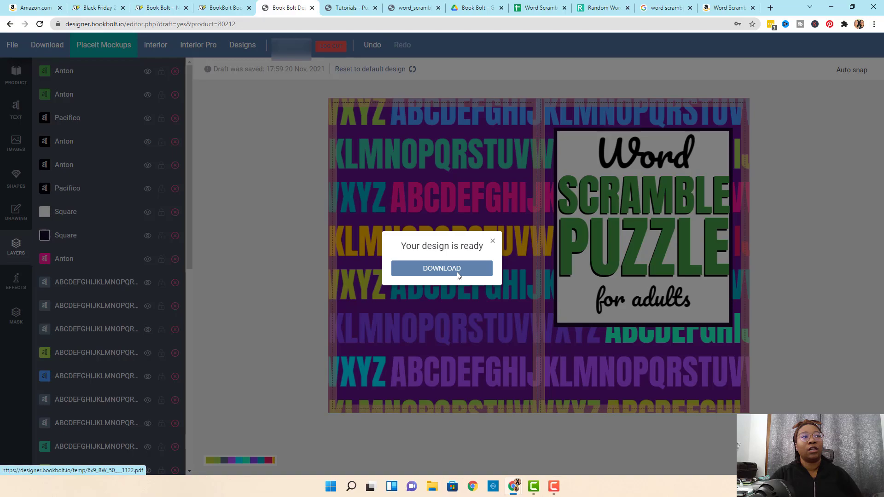
pyautogui.click(442, 276)
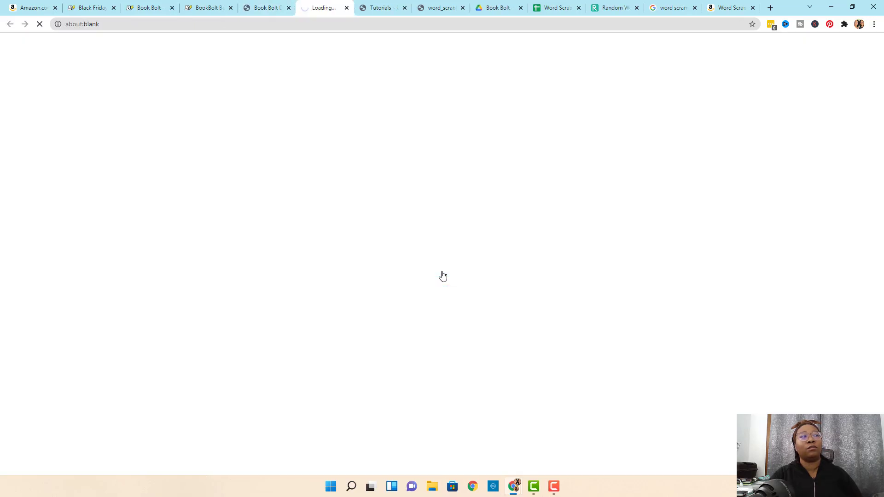